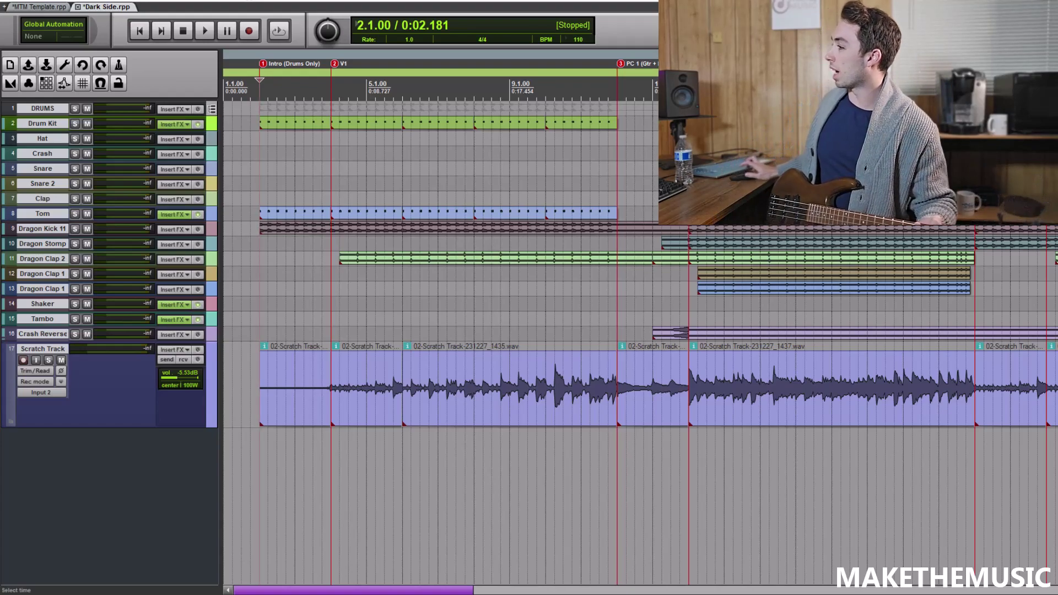
# Step: Insert a new track below Scratch Track named 'Bass gtr' and make it taller
pyautogui.doubleClick(128, 445)
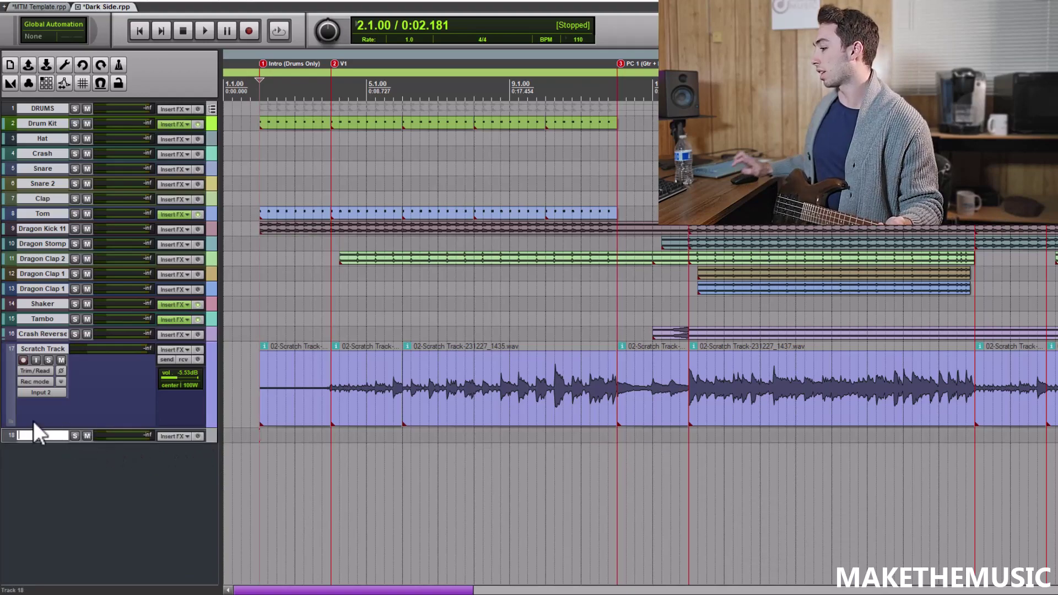
pyautogui.write('Bass')
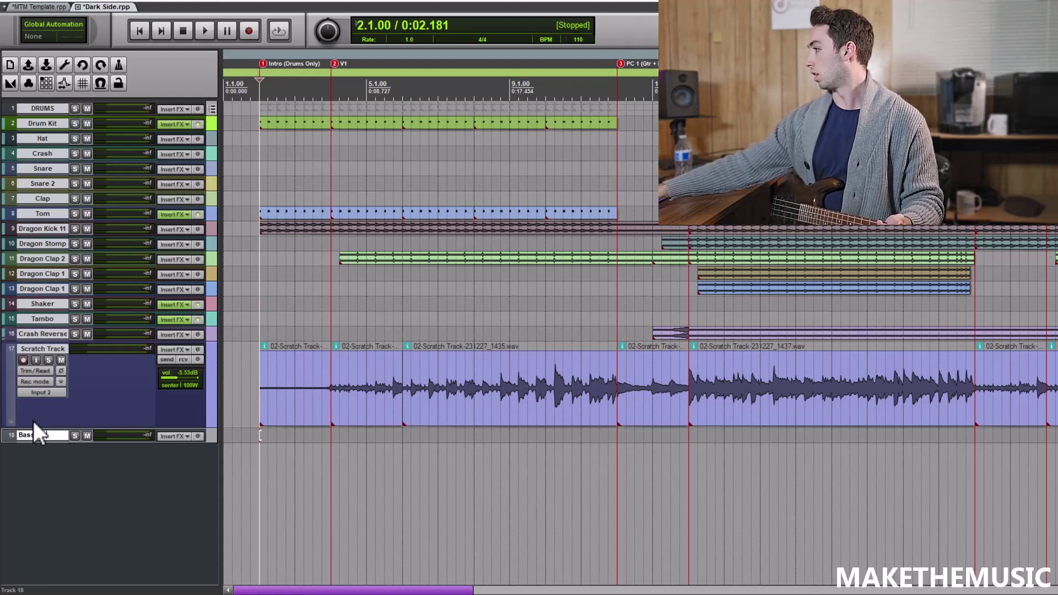
pyautogui.write(' gtr')
pyautogui.moveTo(204, 442); pyautogui.dragTo(204, 489)
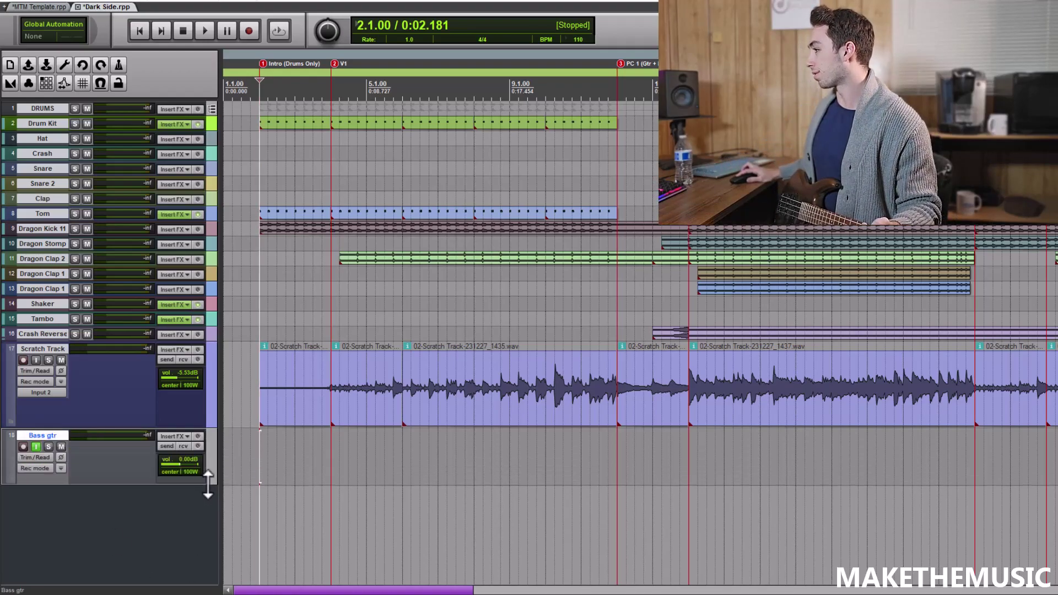
# Step: Record-arm Bass gtr and set its recording input to mono Input 2
pyautogui.click(36, 445)
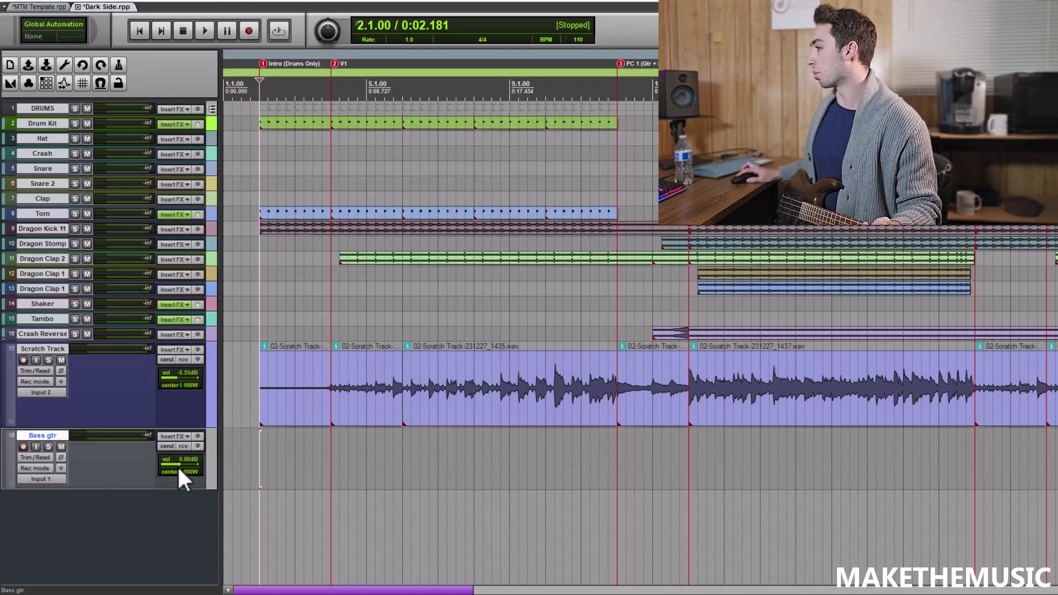
pyautogui.click(33, 446)
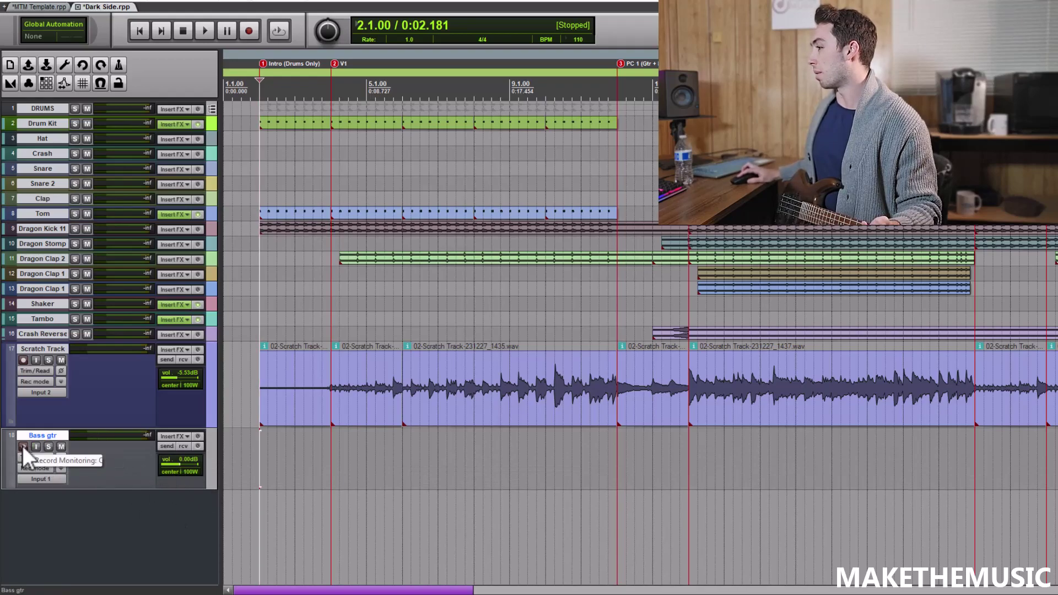
pyautogui.click(23, 446)
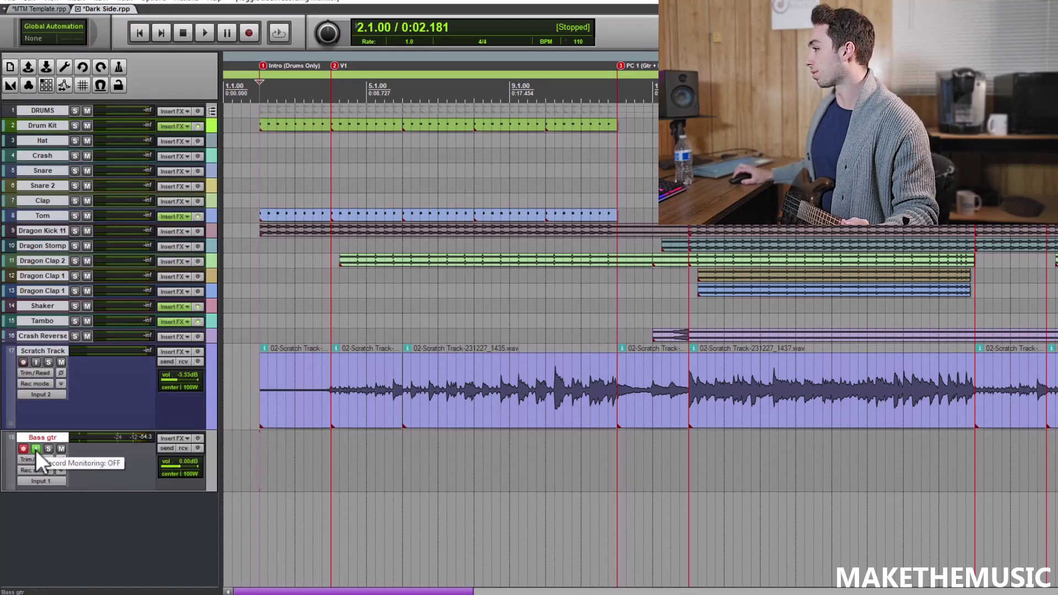
pyautogui.rightClick(25, 448)
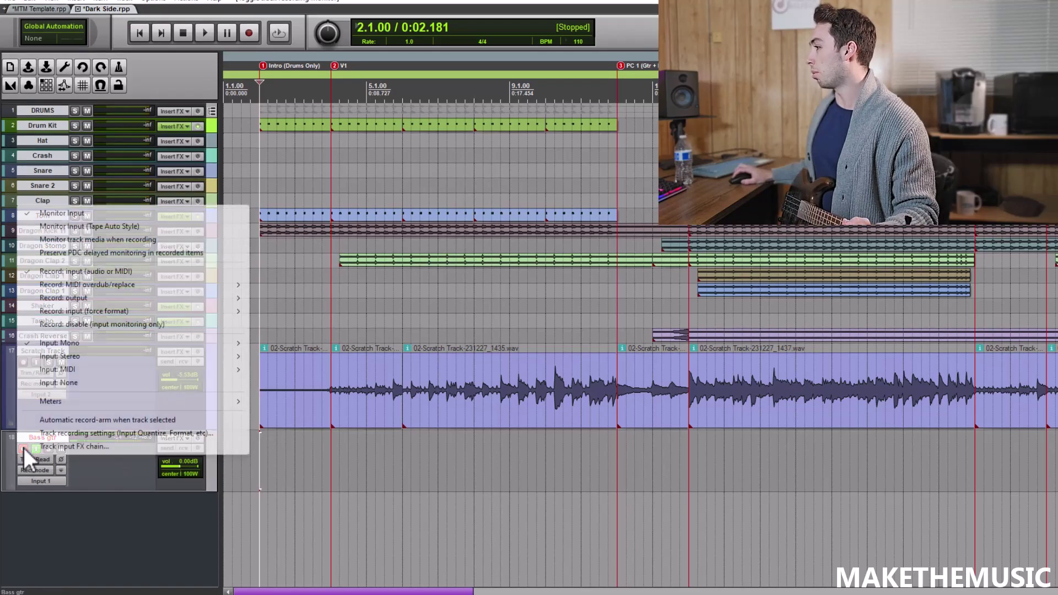
pyautogui.click(283, 356)
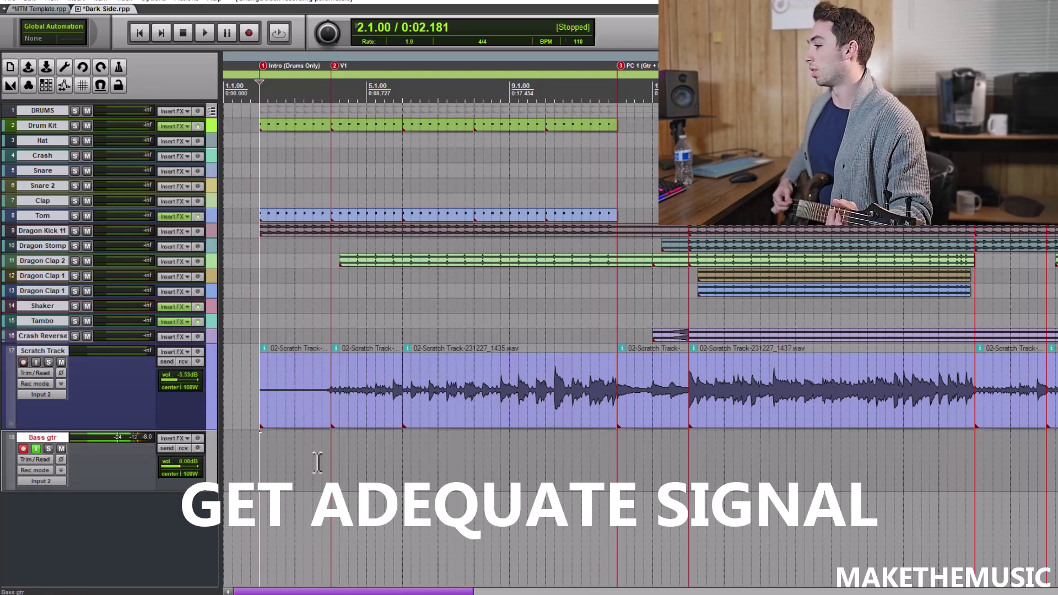
# Step: Add the VST AmpliTube 5 plugin to Bass gtr, filtering the FX list for 'amp'
pyautogui.click(177, 437)
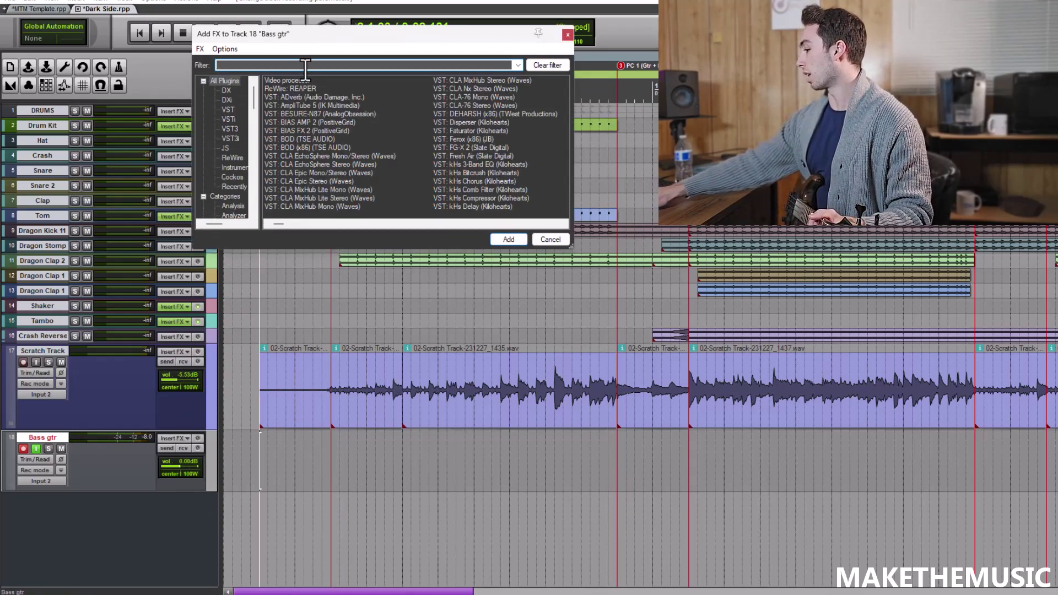
pyautogui.write('amp')
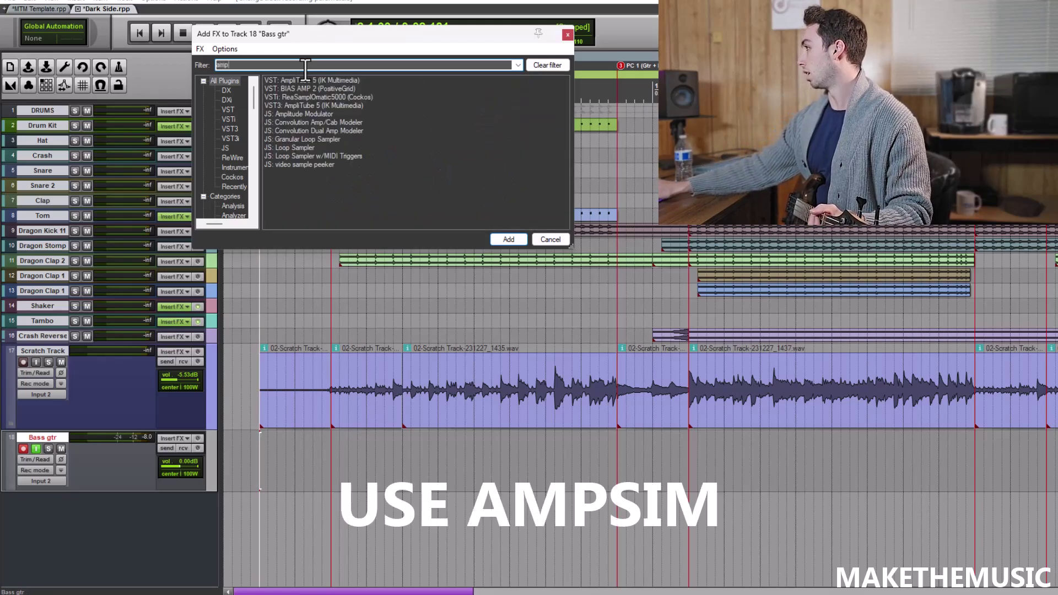
pyautogui.click(307, 79)
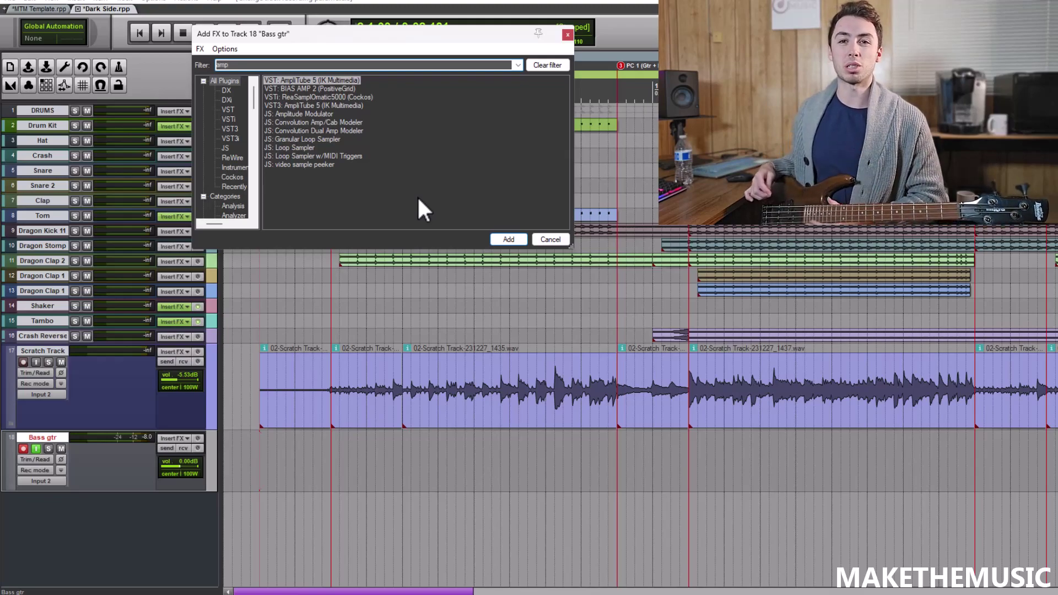
pyautogui.press('Return')
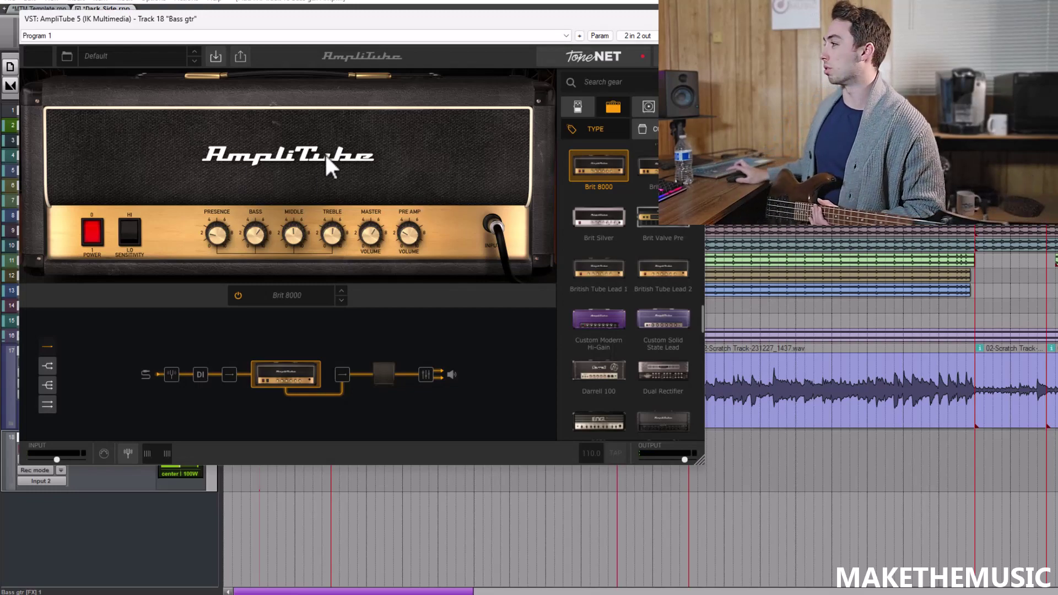
# Step: Swap the default amp in AmpliTube's chain for the SVX-4B bass amp
pyautogui.scroll(-3, 626, 349)
pyautogui.scroll(-8, 669, 330)
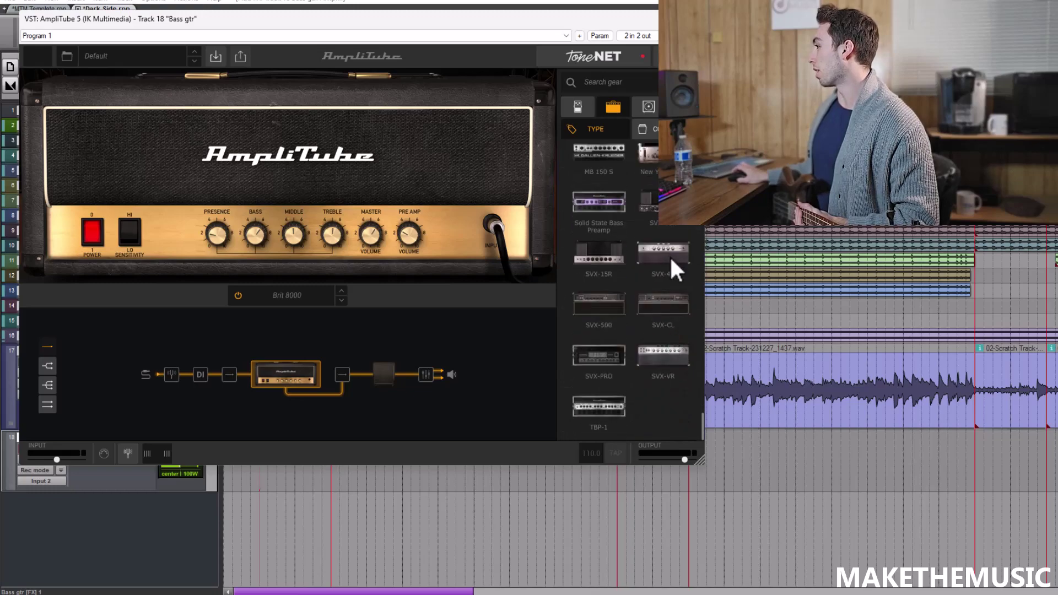
pyautogui.moveTo(669, 256); pyautogui.dragTo(293, 372)
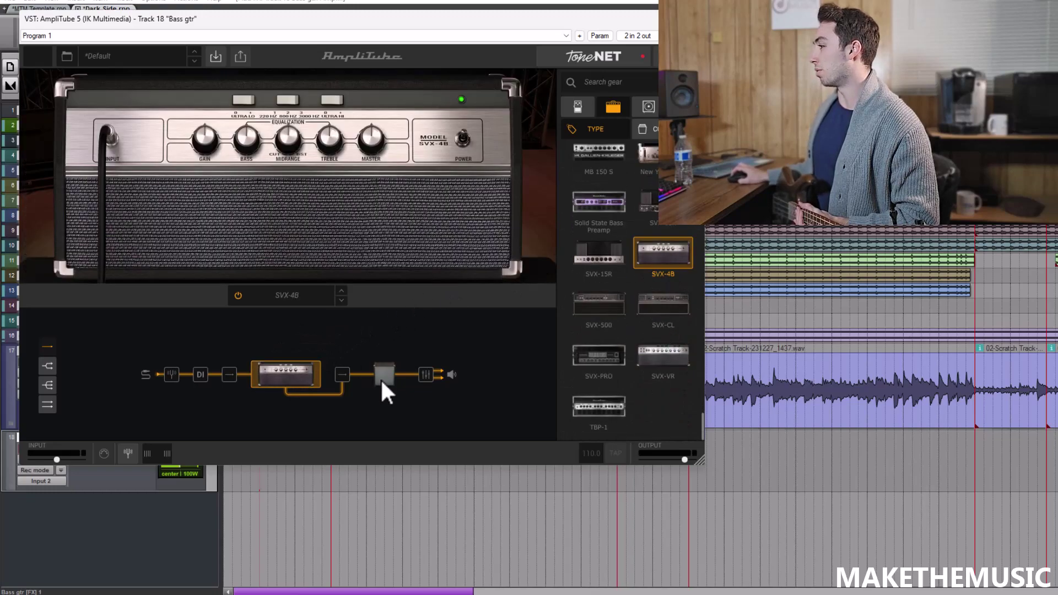
pyautogui.click(382, 377)
pyautogui.click(294, 370)
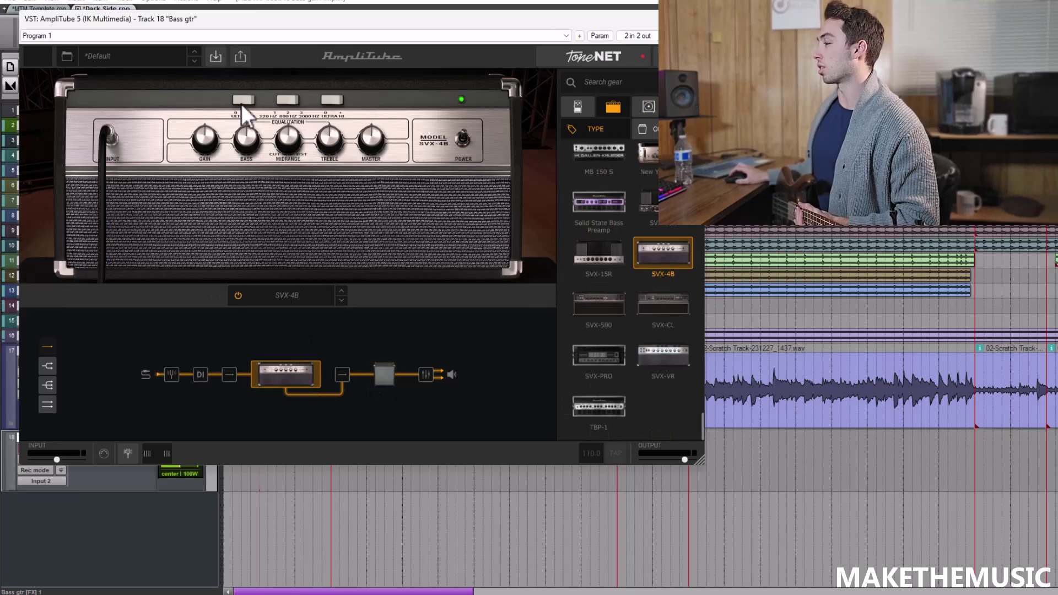
# Step: Move the AmpliTube 5 window aside to reveal the track controls
pyautogui.moveTo(356, 24); pyautogui.dragTo(445, 30)
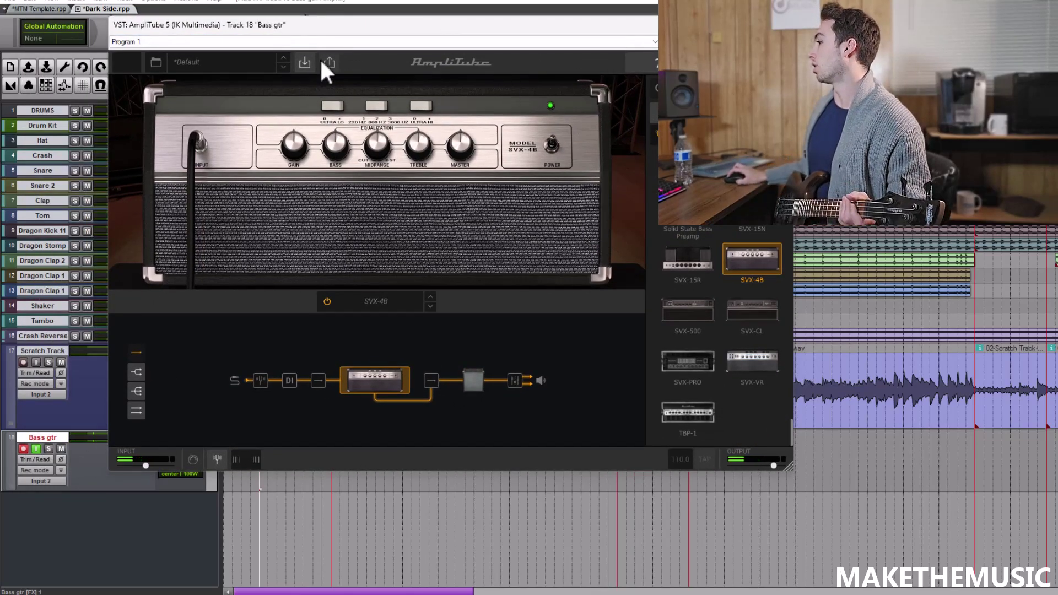
pyautogui.moveTo(331, 25); pyautogui.dragTo(514, 48)
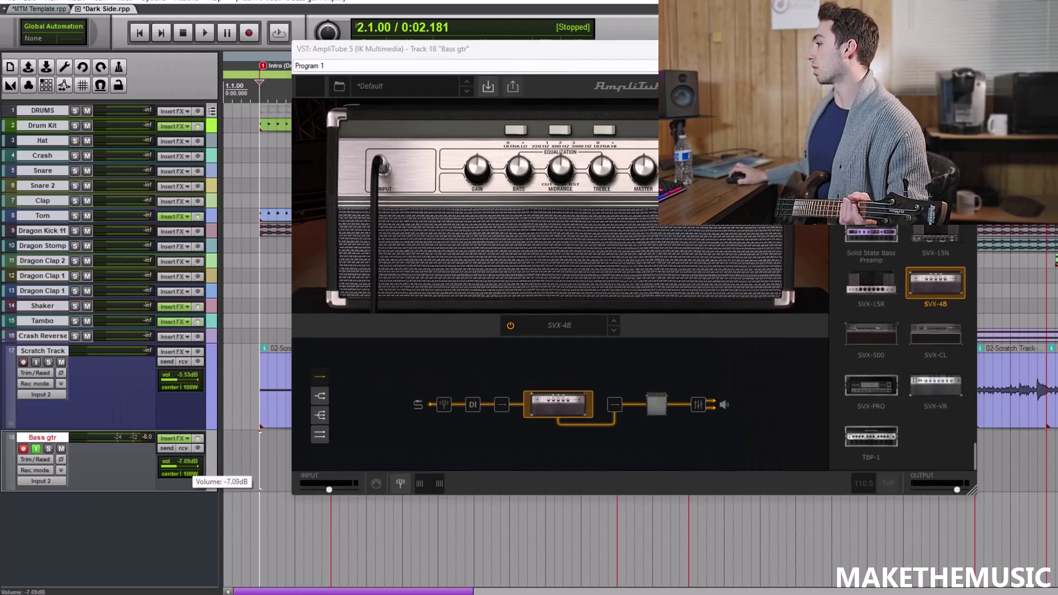
pyautogui.scroll(-1, 179, 465)
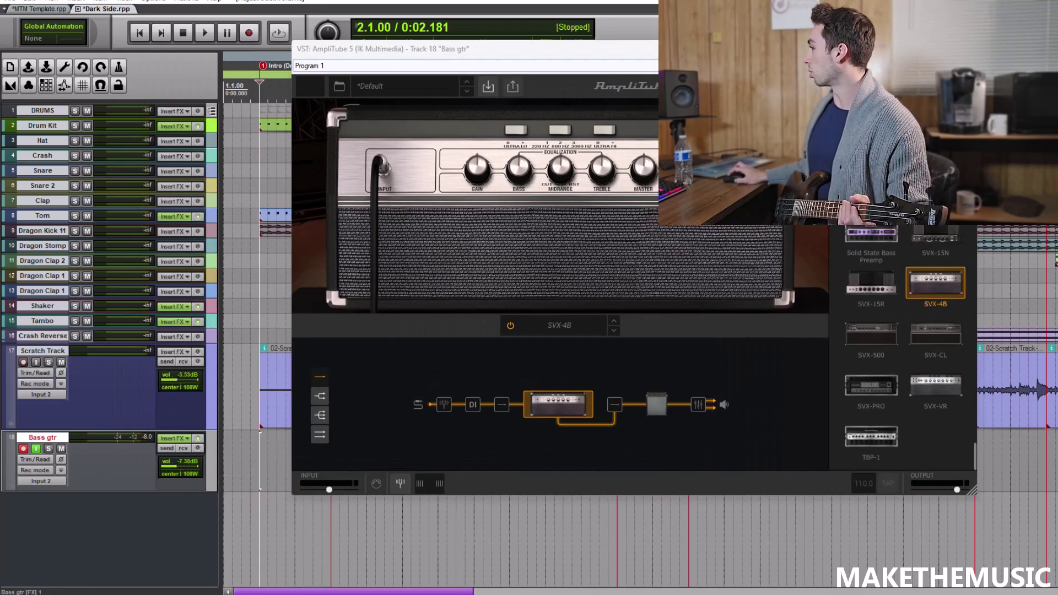
# Step: Power on the UltraTuner to tune the bass, then power it off and return to the SVX-4B amp
pyautogui.click(443, 403)
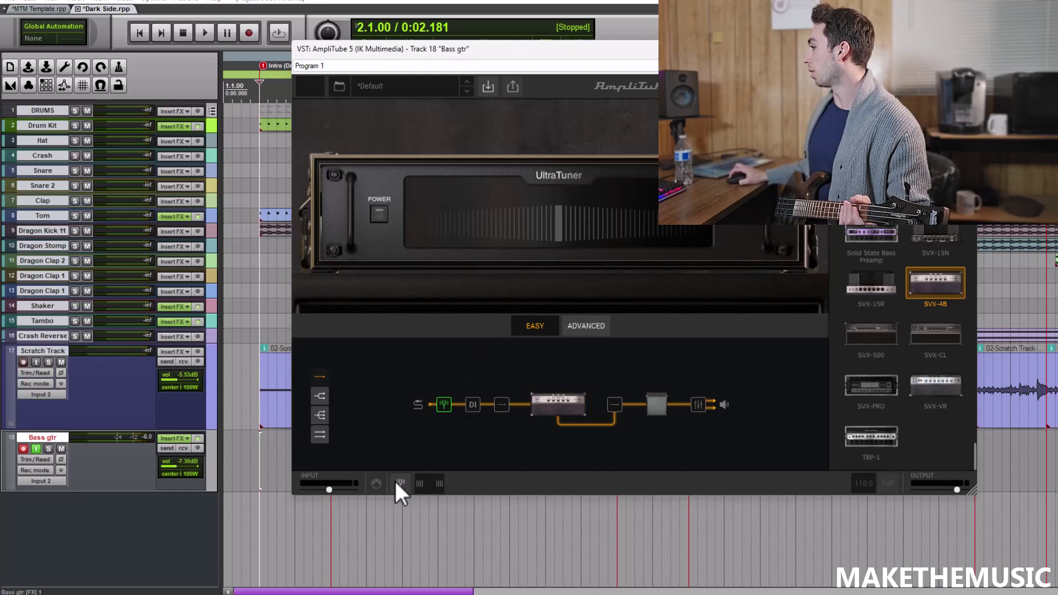
pyautogui.click(378, 213)
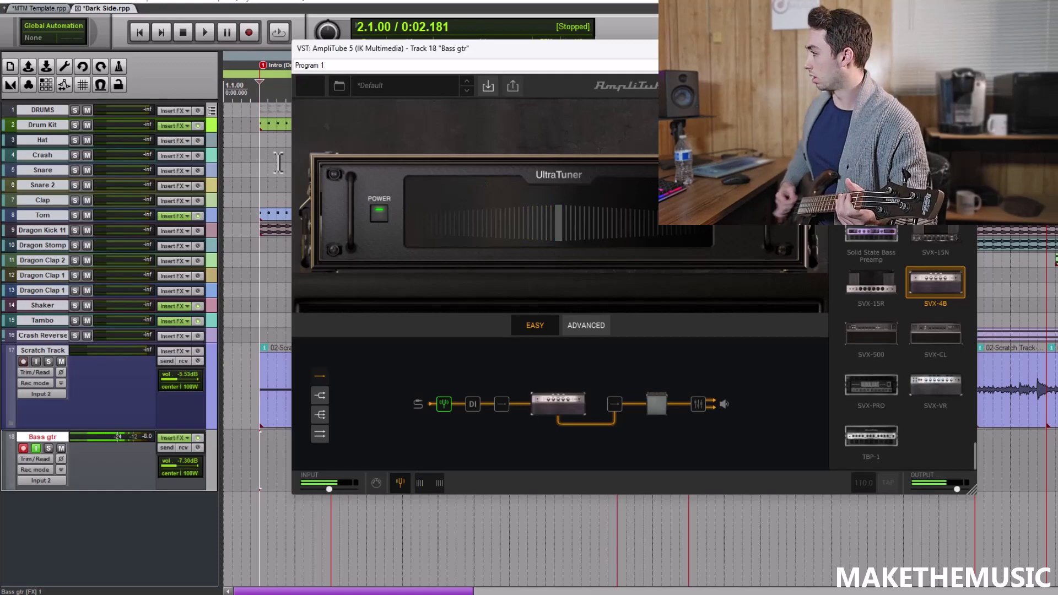
pyautogui.click(380, 215)
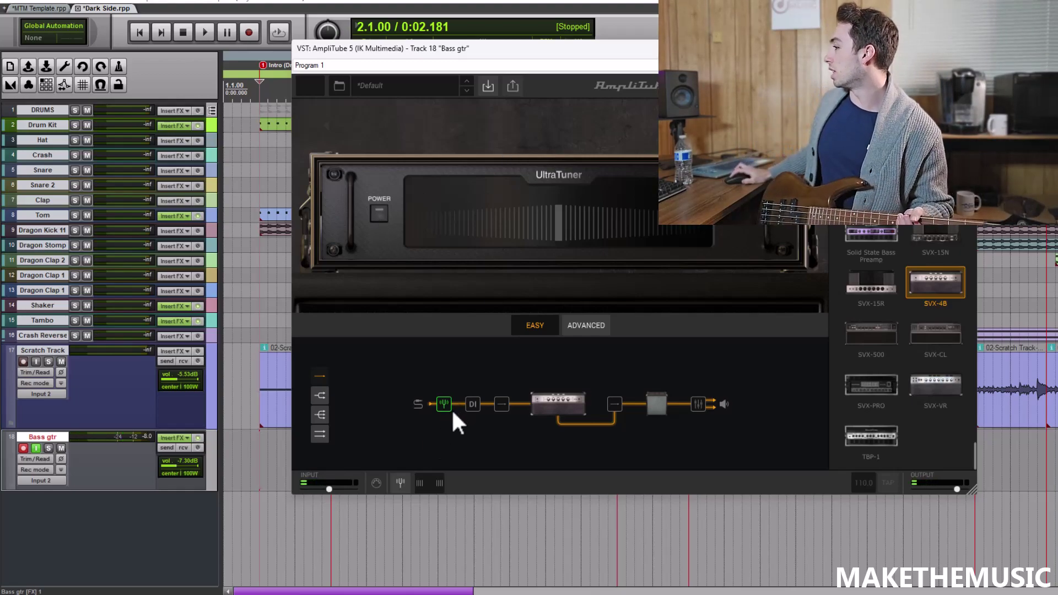
pyautogui.click(555, 404)
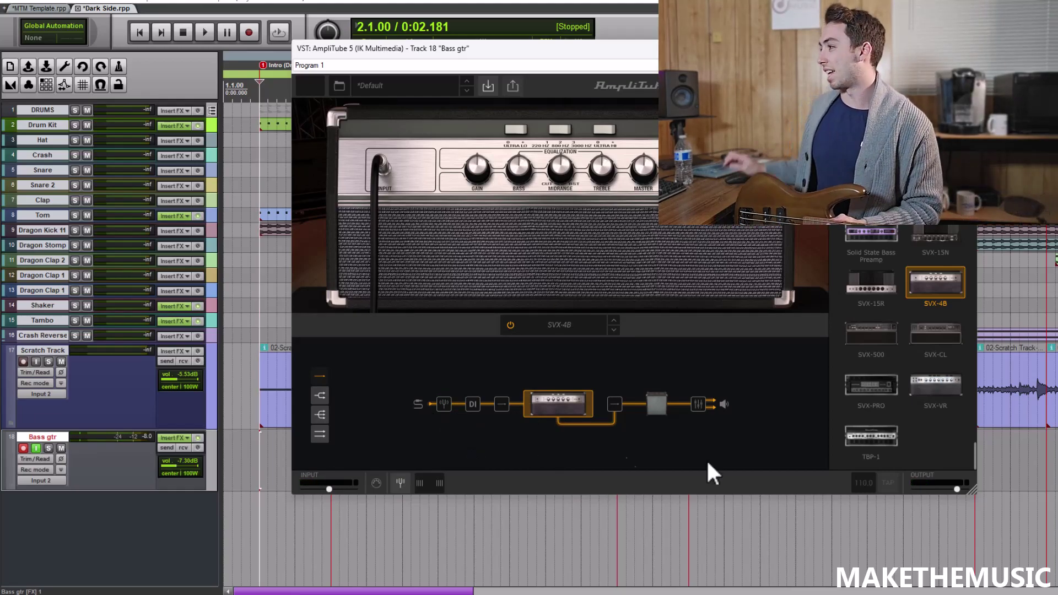
# Step: Close the AmpliTube window and give the tracks random colours
pyautogui.click(969, 48)
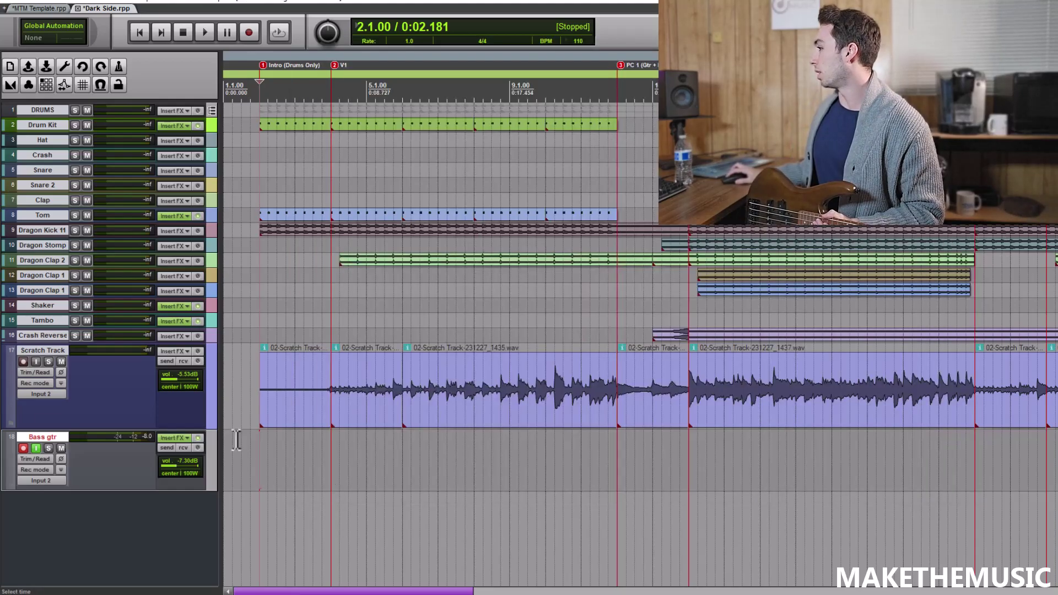
pyautogui.rightClick(209, 454)
pyautogui.moveTo(292, 347)
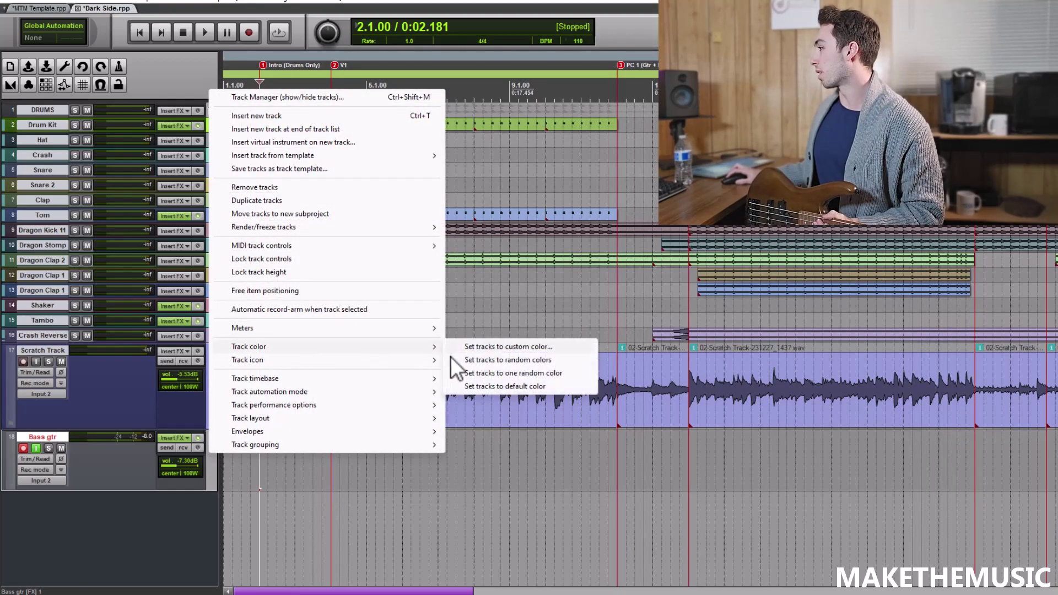
pyautogui.click(484, 357)
# Step: Audition around bar 4 and lower the Scratch Track volume to -17.2 dB
pyautogui.click(330, 473)
pyautogui.scroll(4, 341, 476)
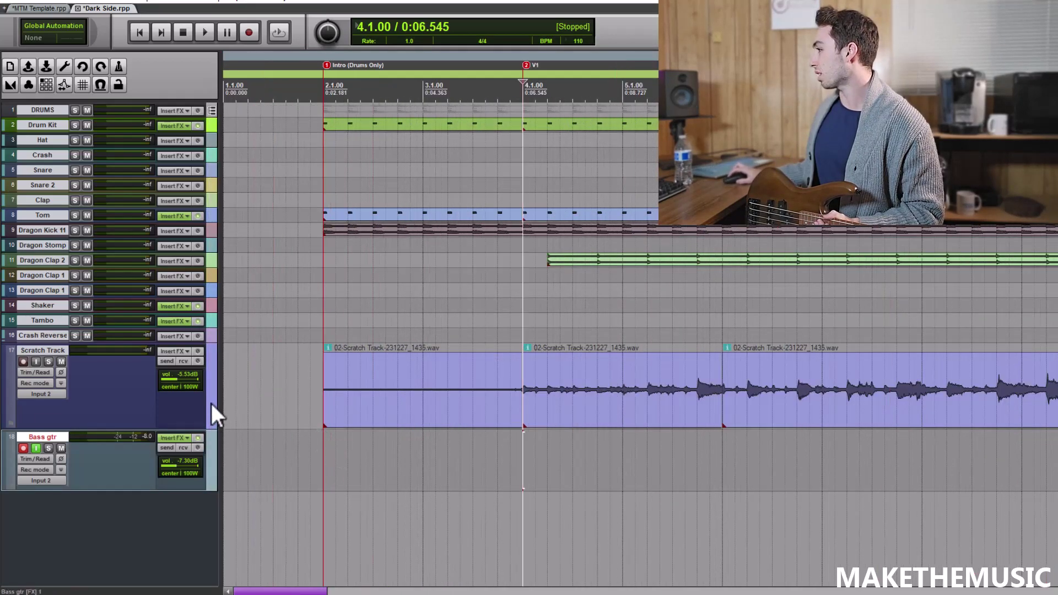
pyautogui.scroll(-3, 341, 359)
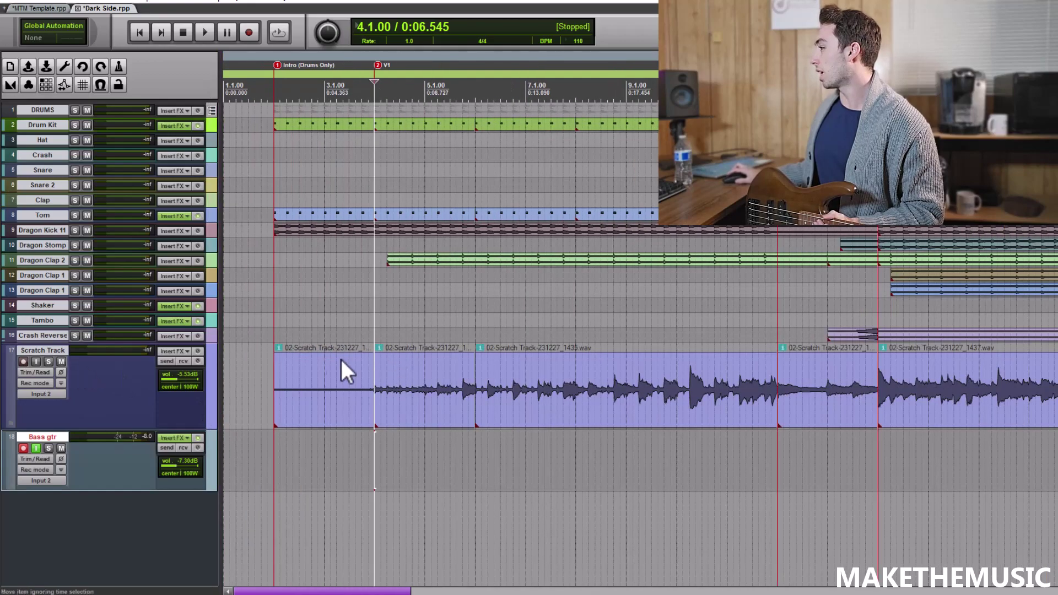
pyautogui.click(61, 361)
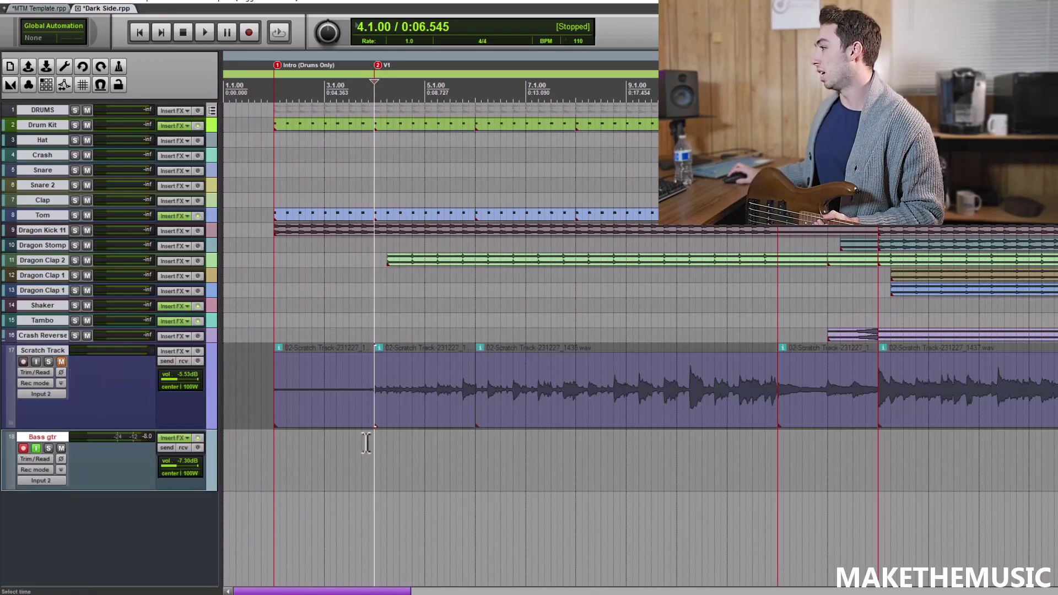
pyautogui.click(364, 441)
pyautogui.scroll(3, 365, 441)
pyautogui.click(61, 361)
pyautogui.moveTo(177, 379); pyautogui.dragTo(165, 379)
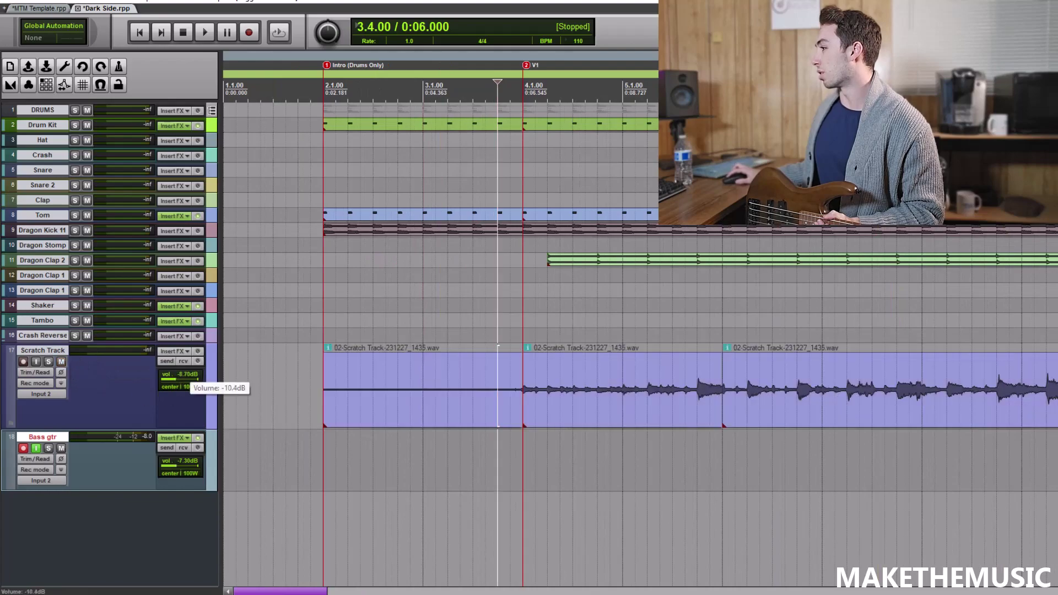
# Step: Place the edit cursor at 3.4.50, just before the V1 marker
pyautogui.click(523, 452)
pyautogui.scroll(-3, 522, 452)
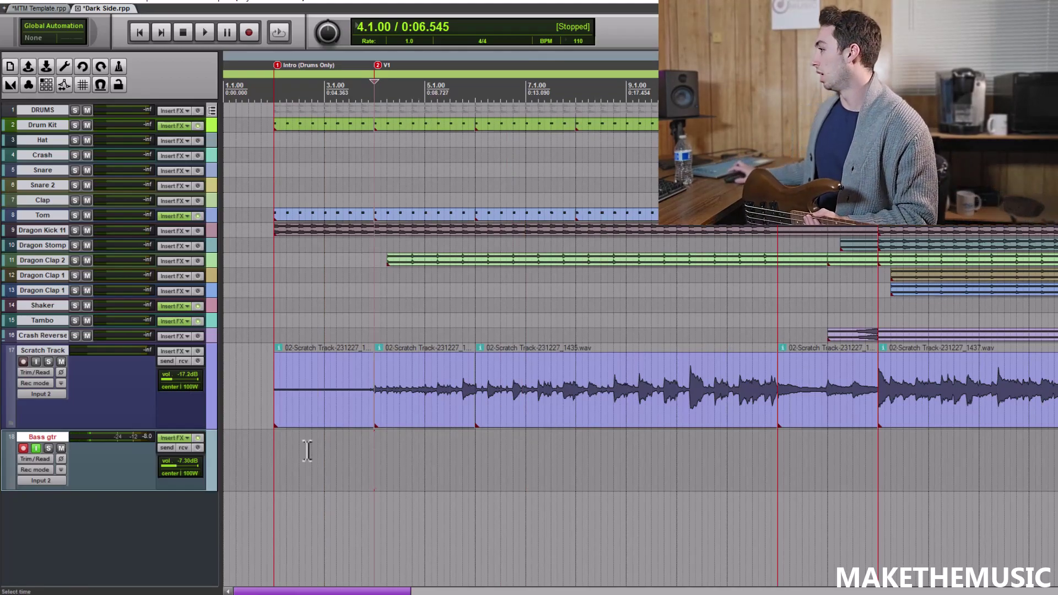
pyautogui.scroll(-4, 307, 451)
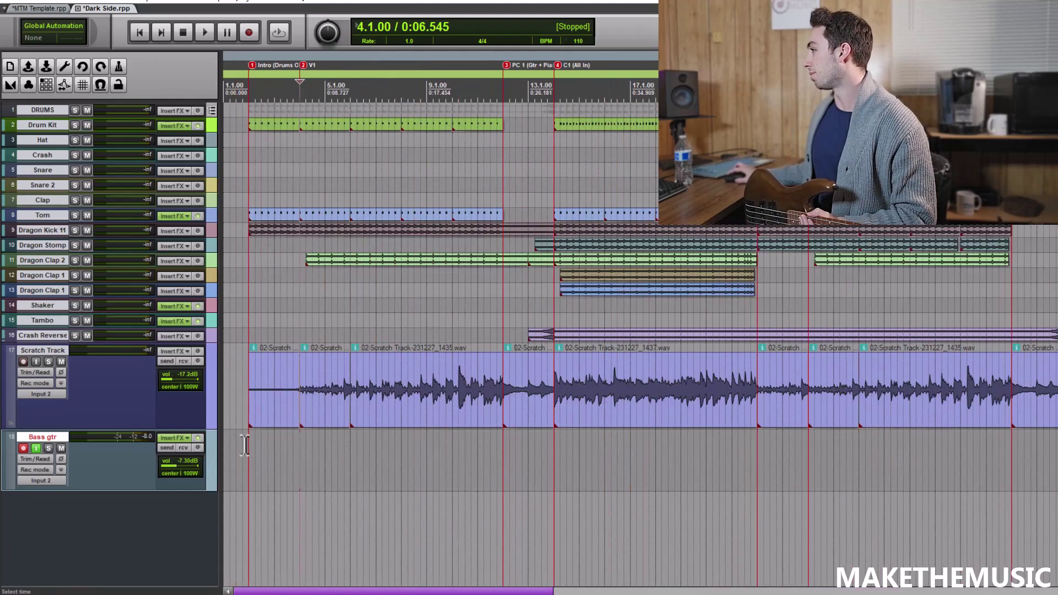
pyautogui.click(254, 447)
pyautogui.scroll(2, 302, 449)
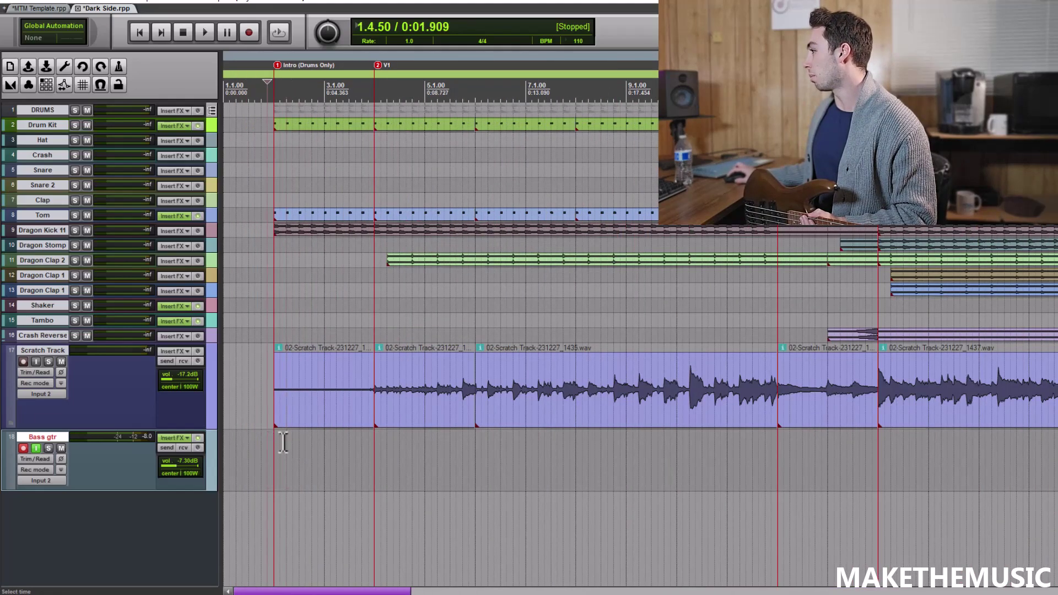
pyautogui.scroll(-3, 283, 442)
pyautogui.click(277, 445)
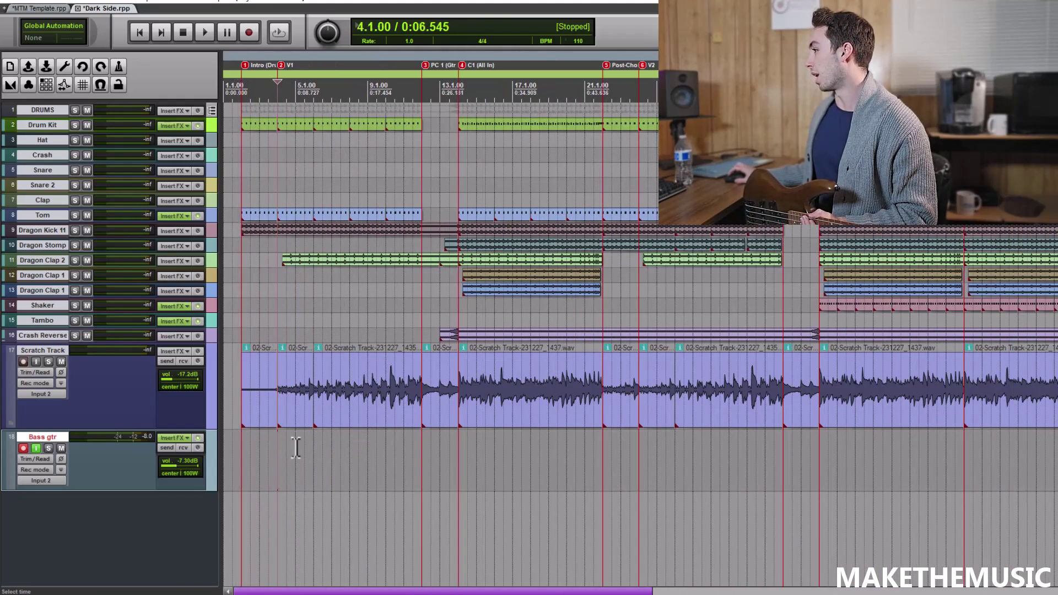
pyautogui.scroll(2, 298, 447)
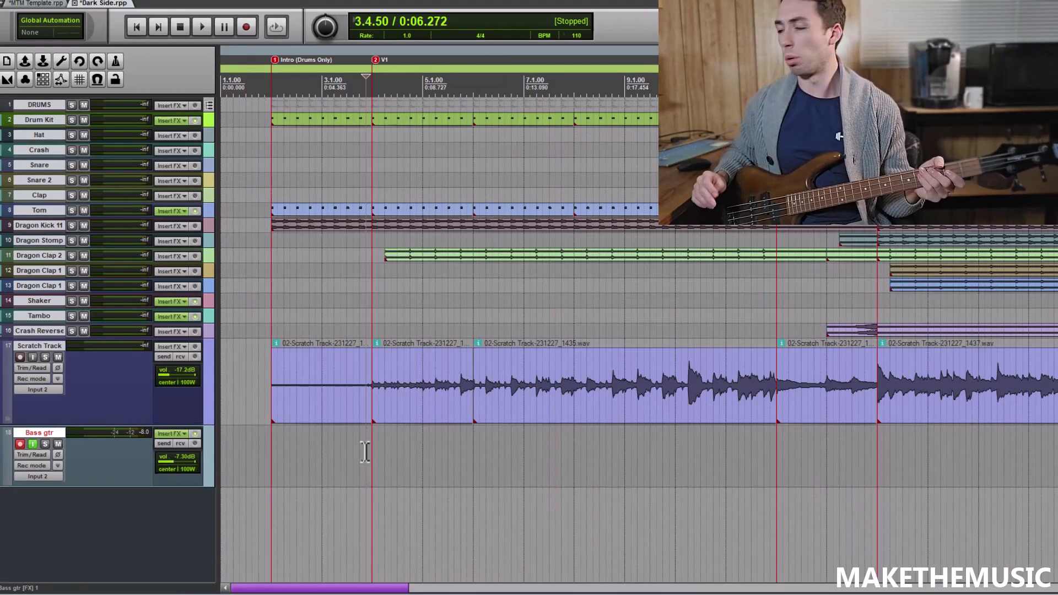
pyautogui.scroll(3, 402, 468)
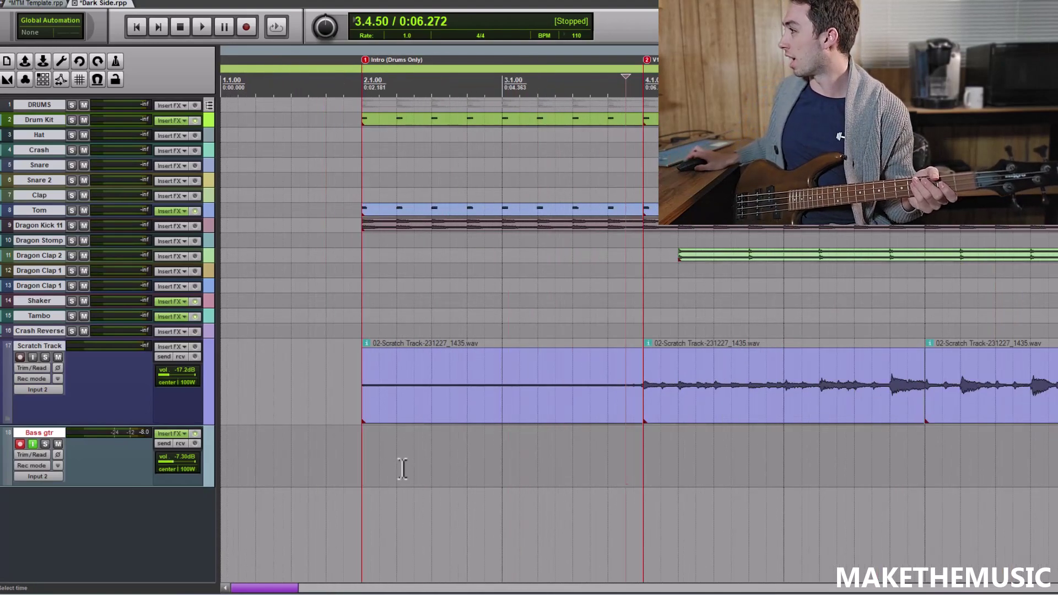
pyautogui.scroll(-3, 531, 460)
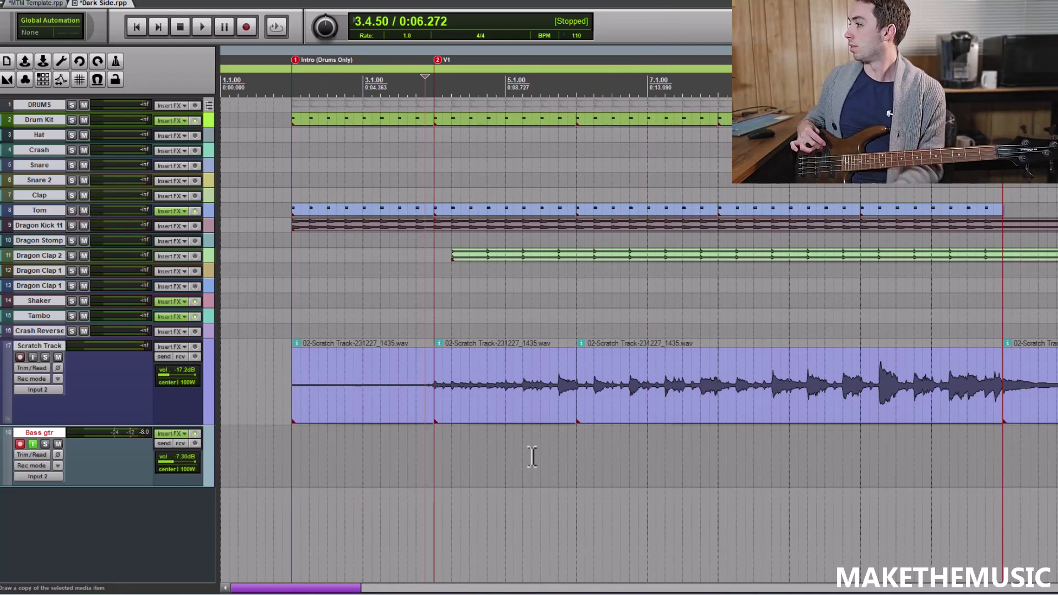
# Step: Record the bass guitar part onto Bass gtr with Ctrl+R, then stop
pyautogui.hotkey('ctrl', 'r')
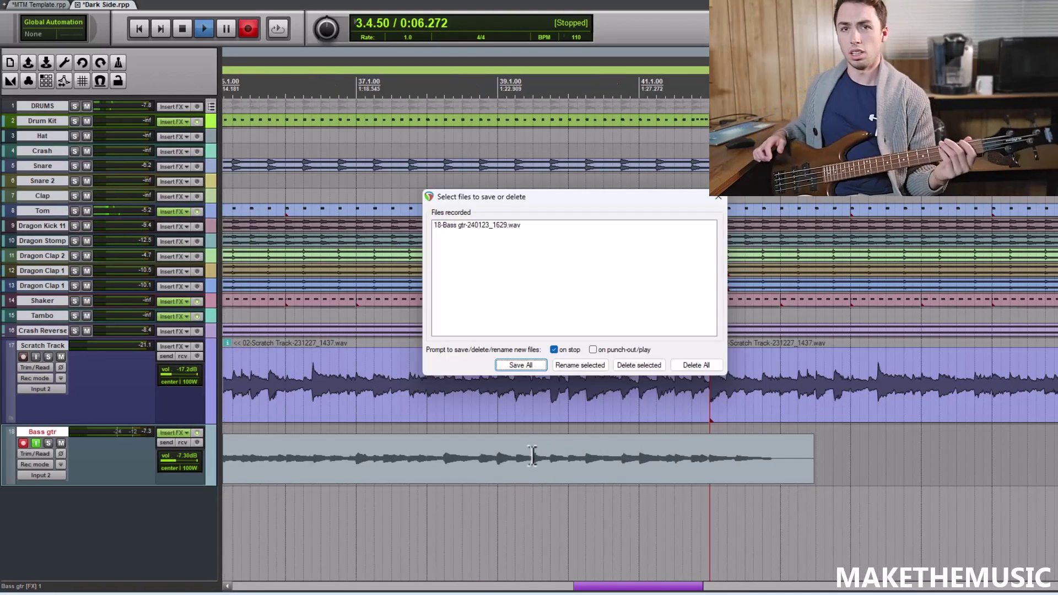
# Step: Keep the new bass recording with Save All and select the take
pyautogui.click(521, 365)
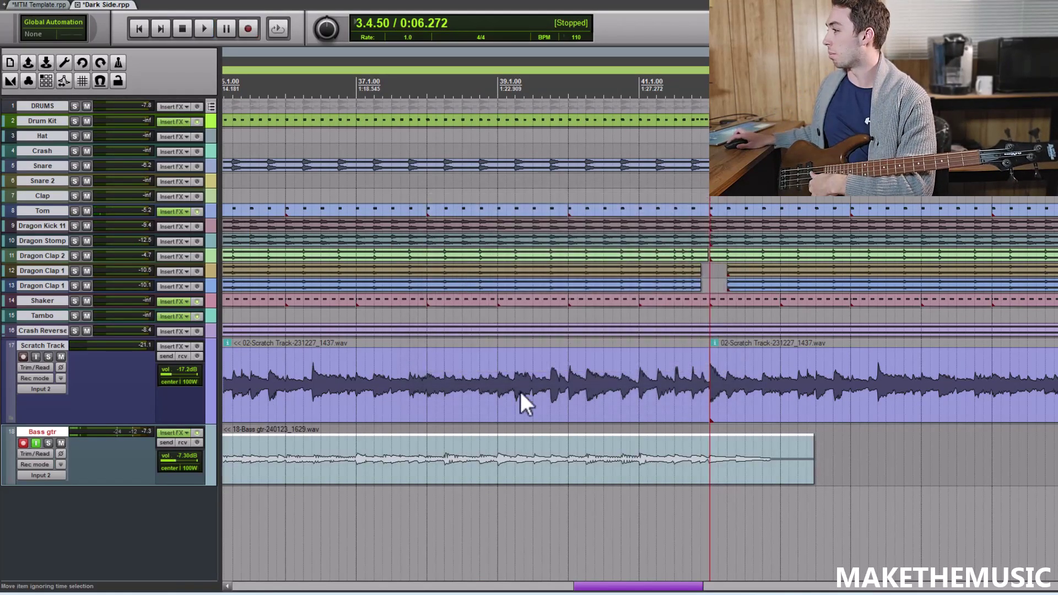
pyautogui.scroll(-5, 521, 402)
pyautogui.click(415, 476)
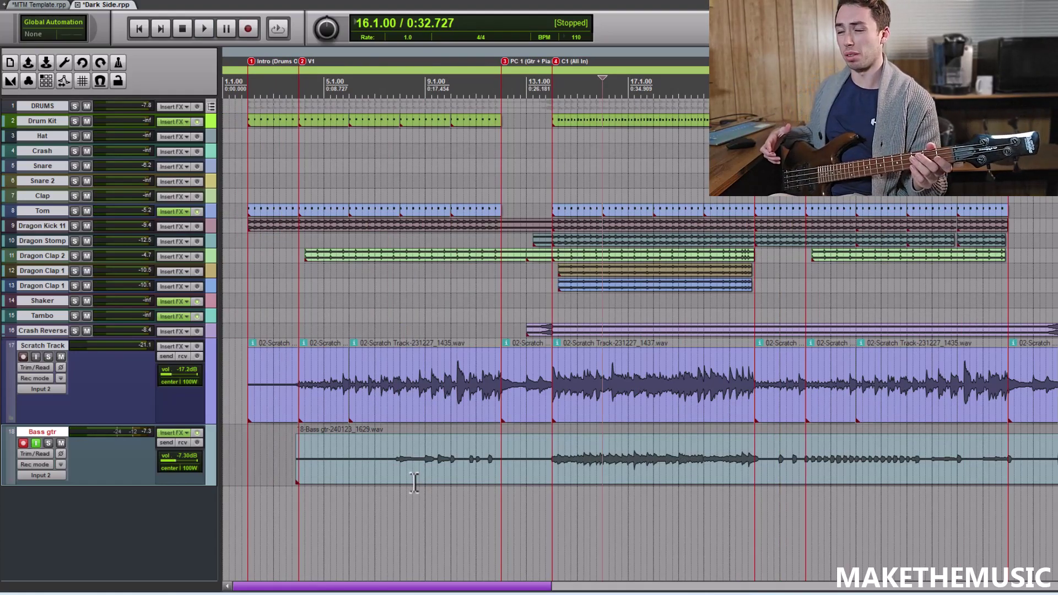
# Step: Disarm Bass gtr and start playback from bar 15
pyautogui.scroll(-4, 551, 501)
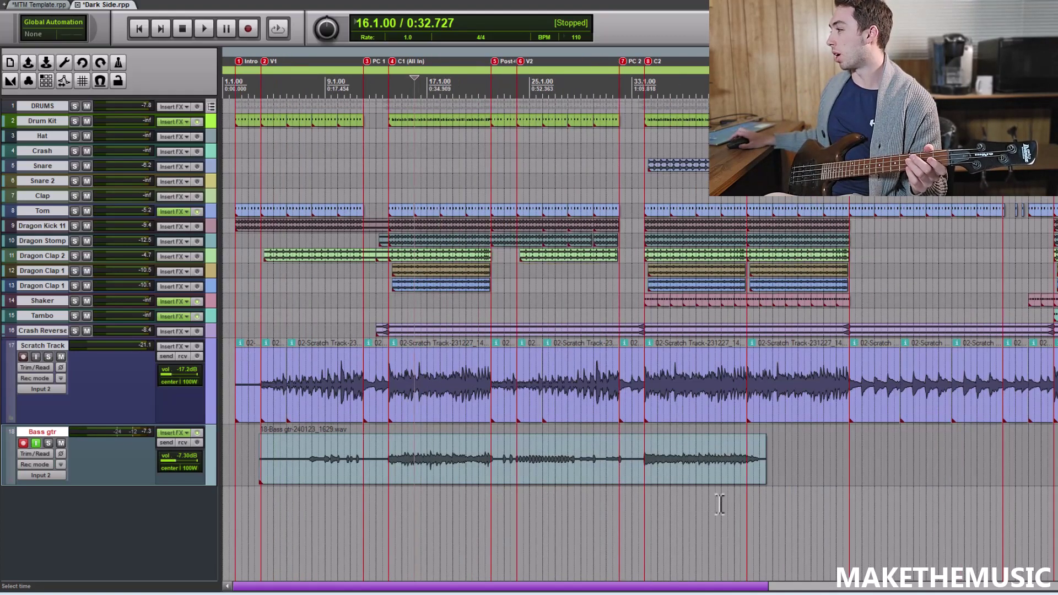
pyautogui.scroll(-2, 719, 504)
pyautogui.click(349, 502)
pyautogui.scroll(5, 350, 503)
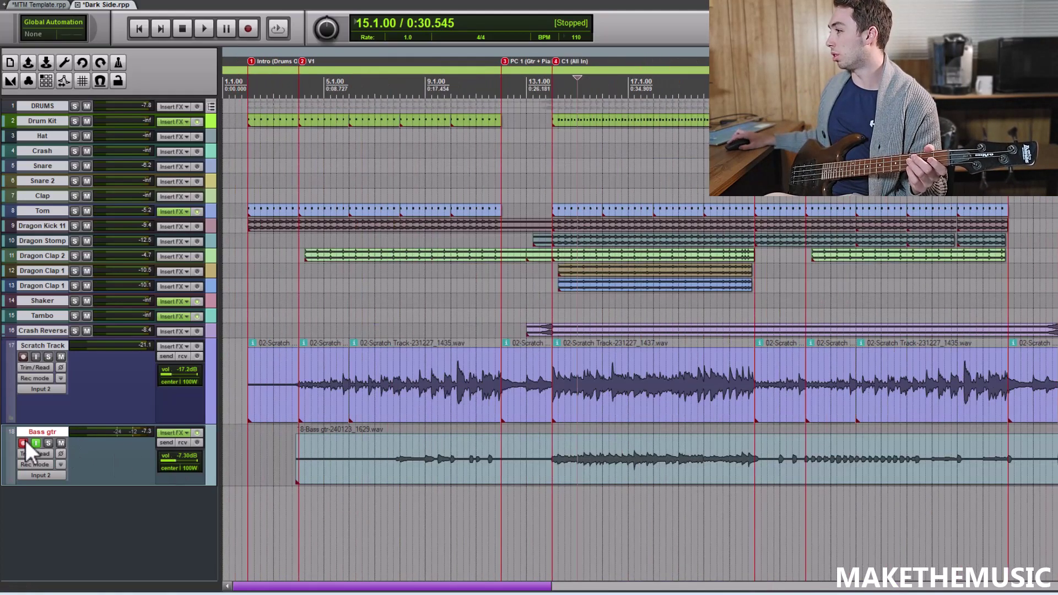
pyautogui.click(23, 442)
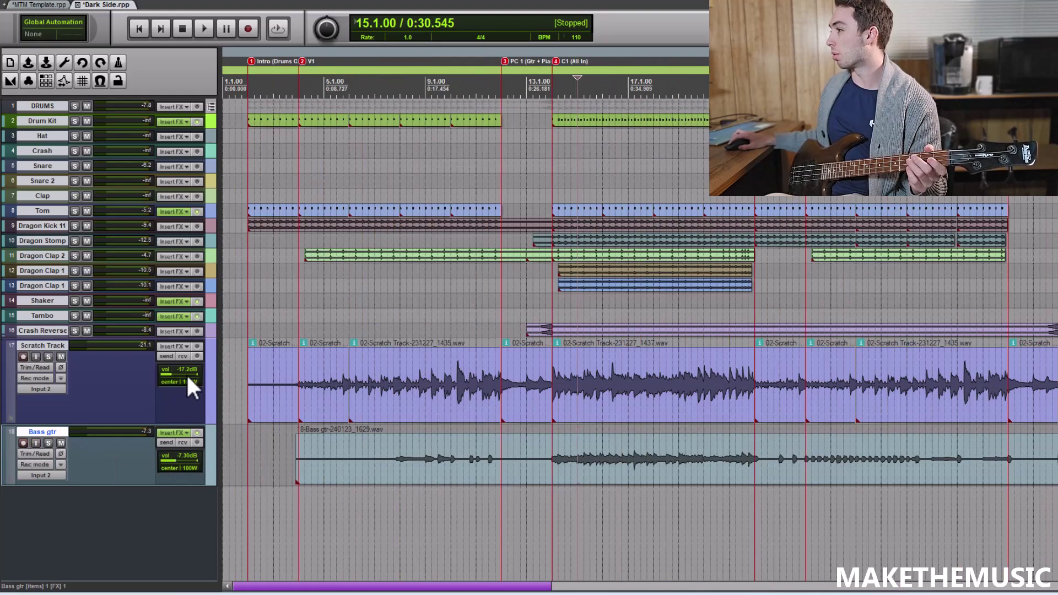
pyautogui.scroll(5, 188, 378)
pyautogui.scroll(2, 180, 461)
pyautogui.scroll(2, 551, 484)
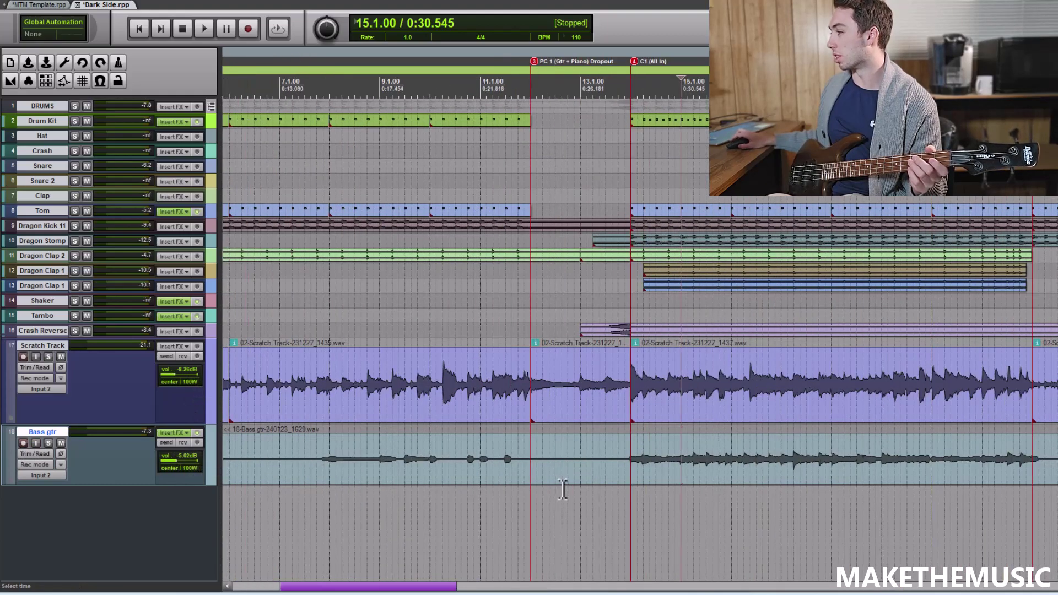
pyautogui.press('space')
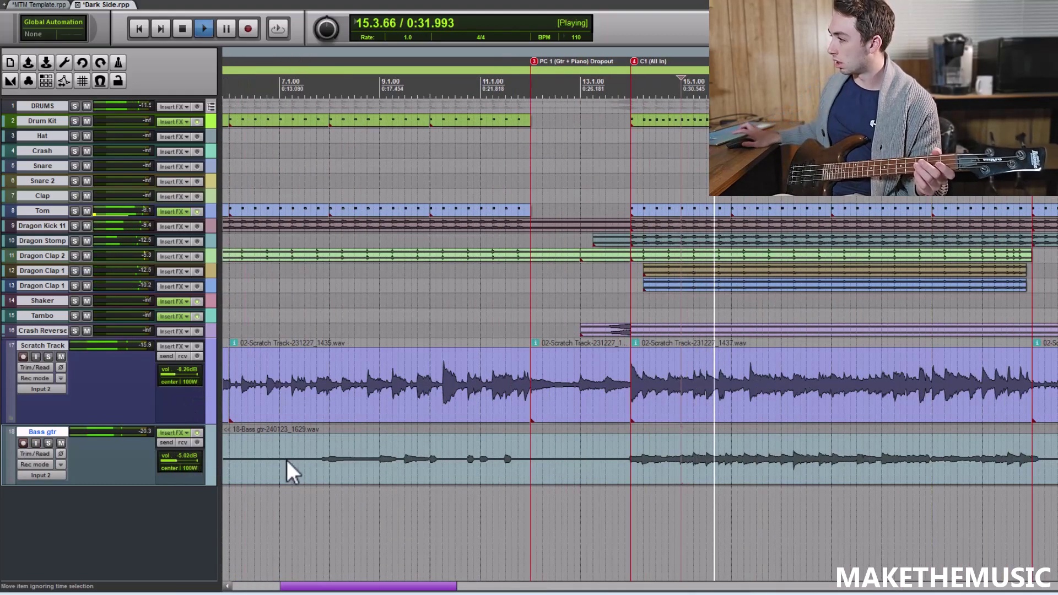
# Step: Set Scratch Track to -8.26 dB and Bass gtr to -2.65 dB, moving Bass gtr above Scratch Track
pyautogui.scroll(4, 180, 461)
pyautogui.scroll(-1, 187, 465)
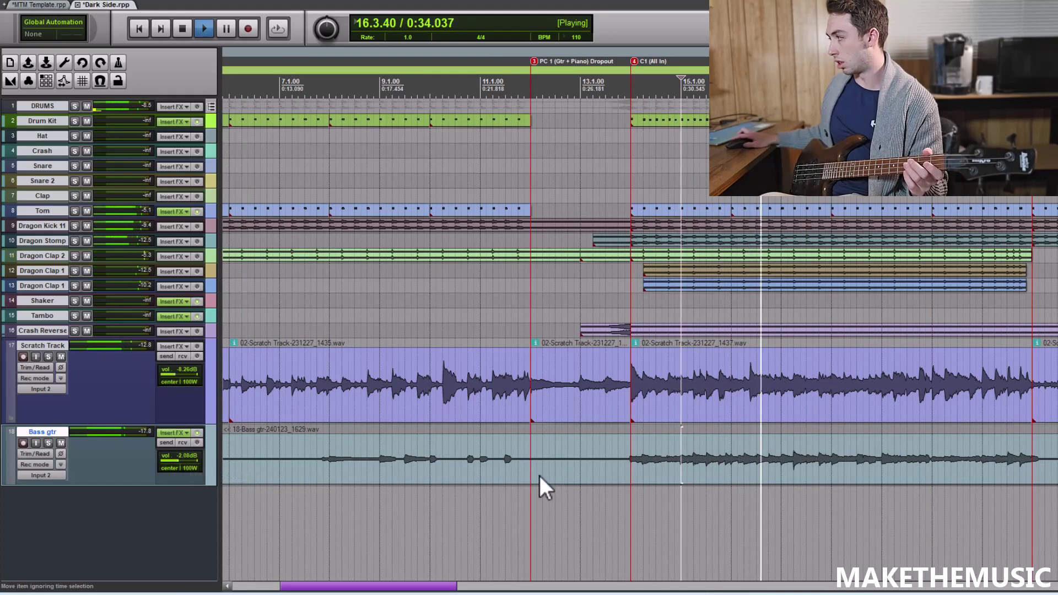
pyautogui.scroll(-2, 531, 479)
pyautogui.scroll(3, 531, 479)
pyautogui.scroll(-3, 531, 479)
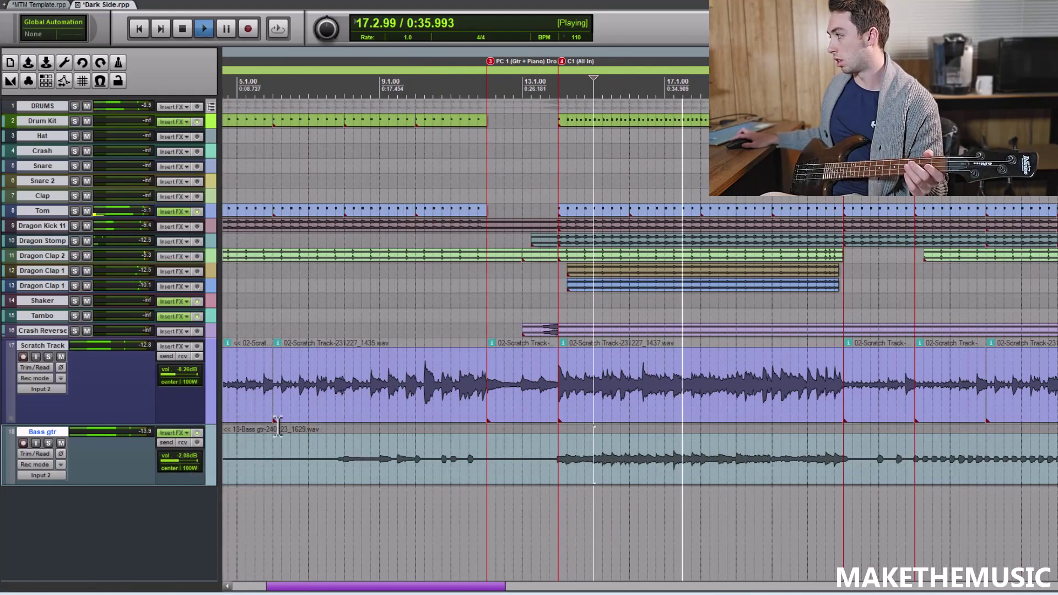
pyautogui.scroll(-1, 193, 459)
pyautogui.moveTo(182, 476); pyautogui.dragTo(271, 354)
pyautogui.scroll(-1, 494, 340)
pyautogui.scroll(-1, 493, 340)
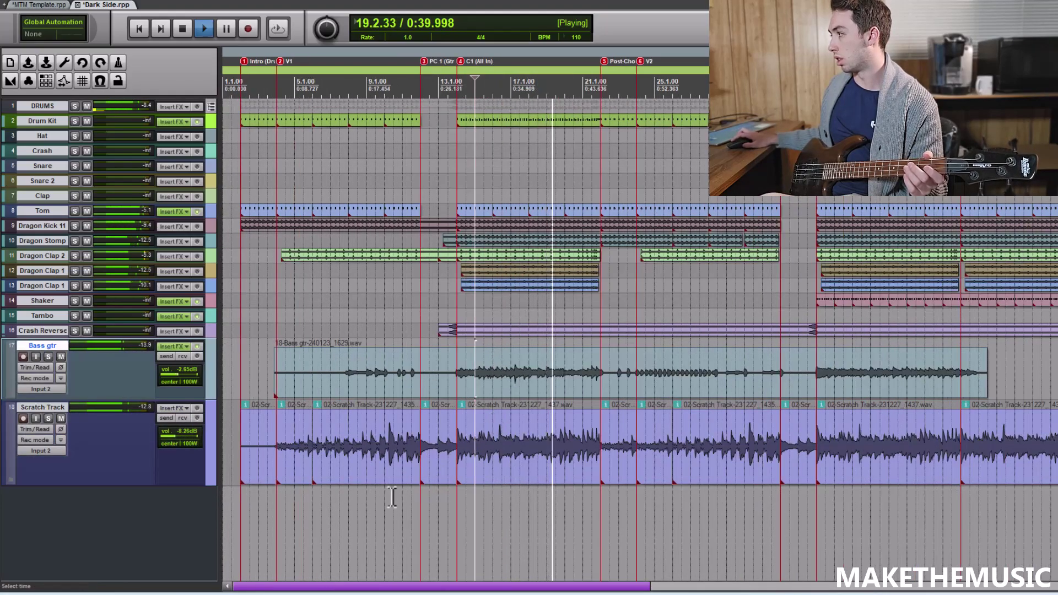
pyautogui.scroll(1, 431, 497)
pyautogui.scroll(-1, 433, 495)
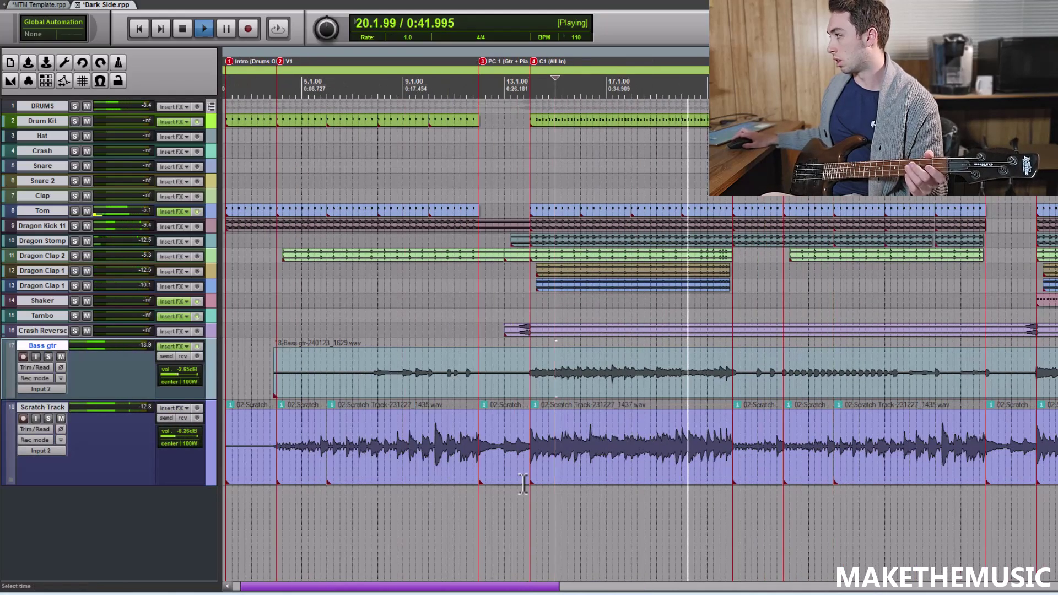
pyautogui.scroll(2, 543, 487)
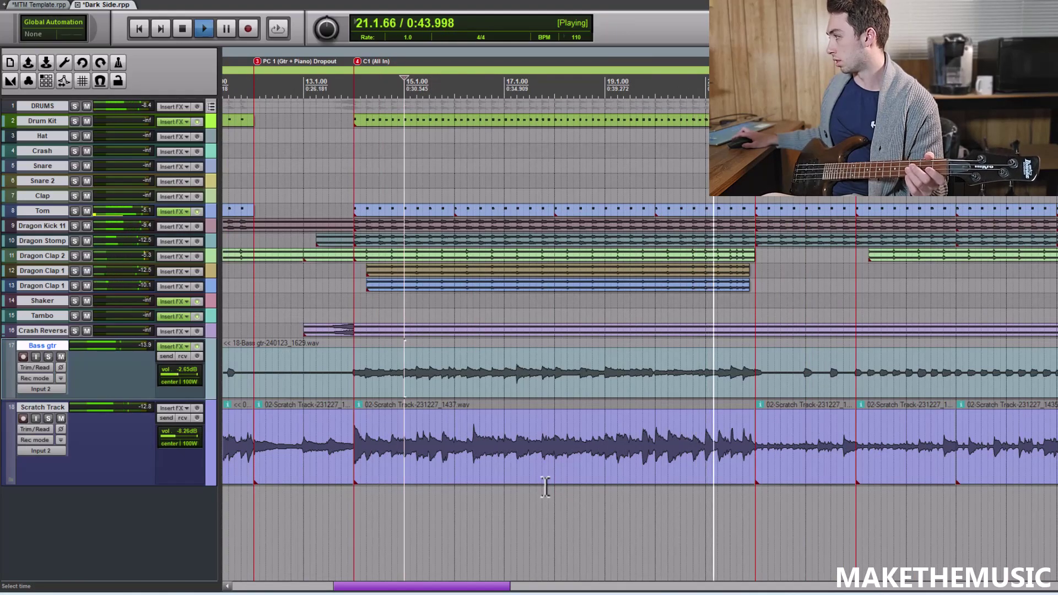
pyautogui.press('space')
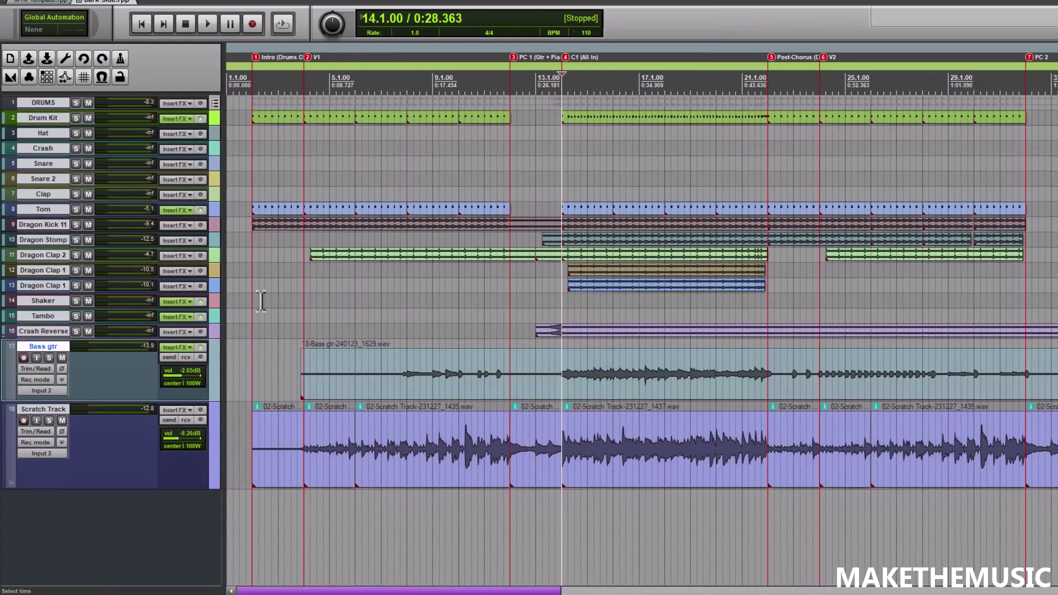
# Step: Insert a new track named Bass Synth below Bass gtr and make it taller
pyautogui.hotkey('ctrl', 't')
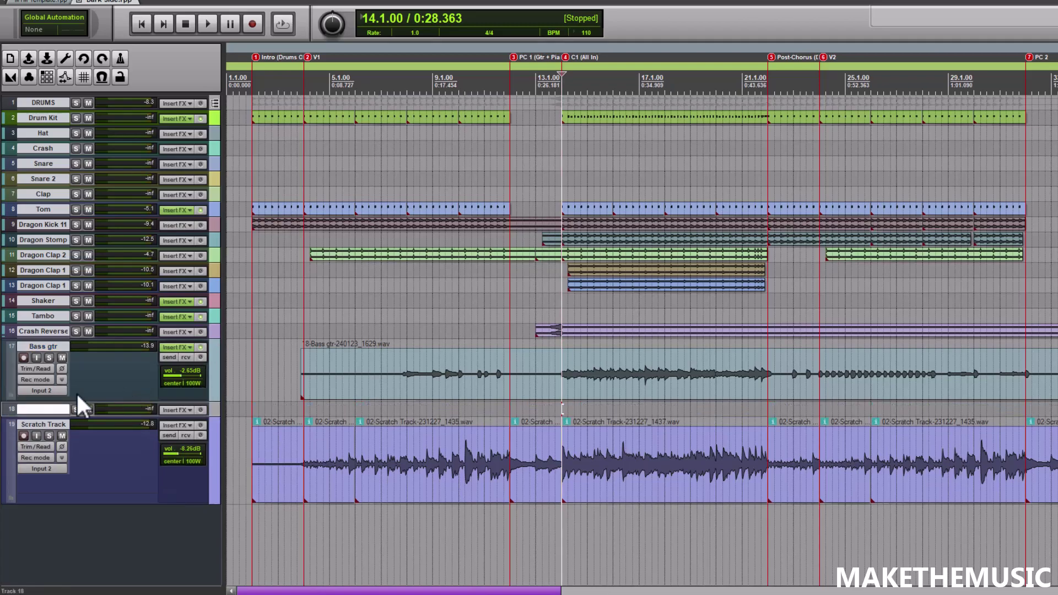
pyautogui.moveTo(112, 416); pyautogui.dragTo(111, 442)
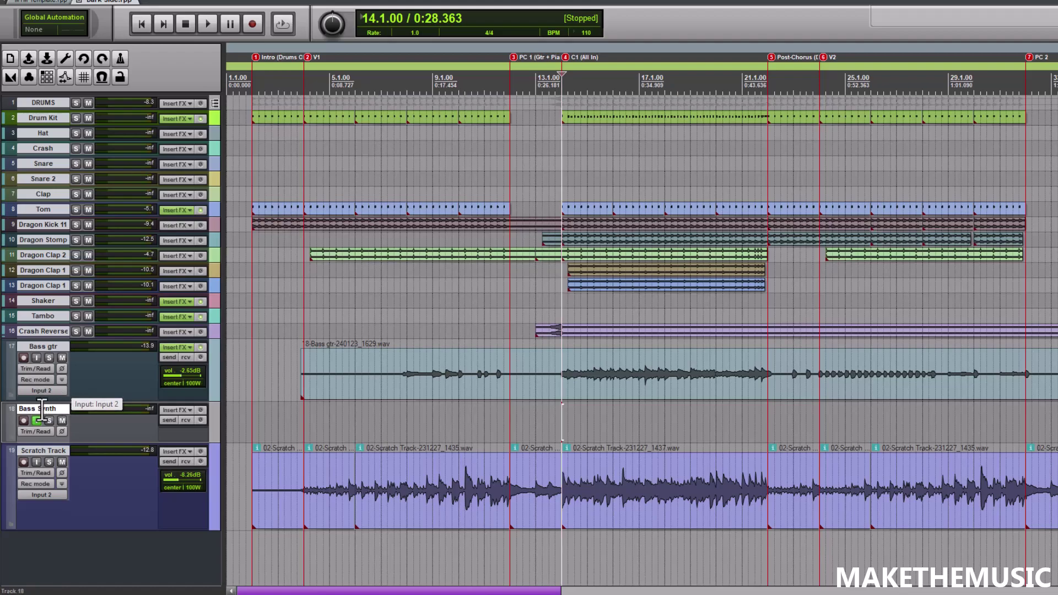
pyautogui.press('Return')
pyautogui.moveTo(112, 442); pyautogui.dragTo(123, 471)
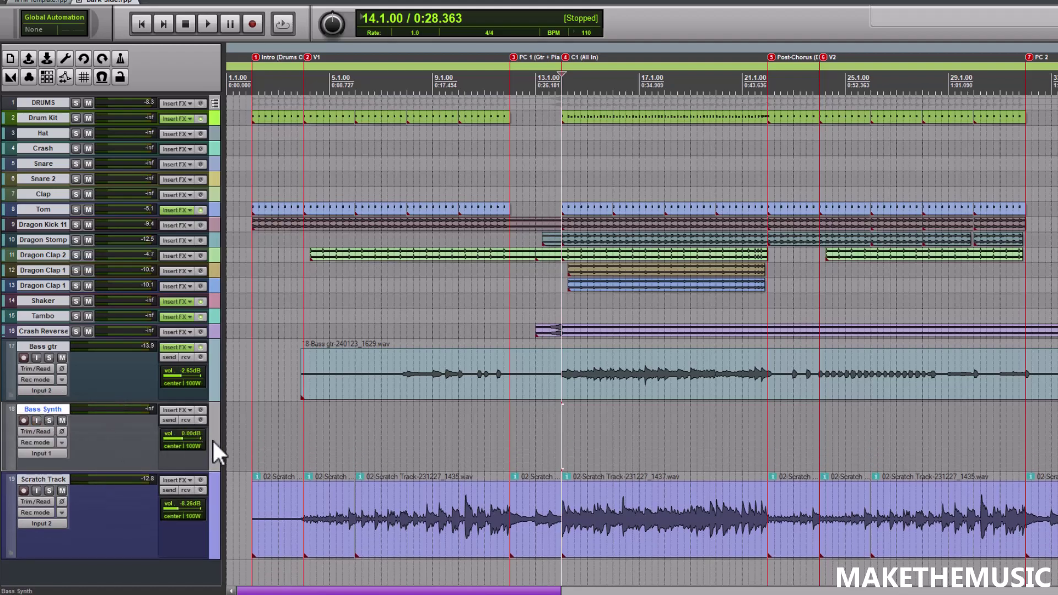
# Step: Colour the Bass Synth track green
pyautogui.rightClick(213, 441)
pyautogui.moveTo(283, 331)
pyautogui.click(567, 348)
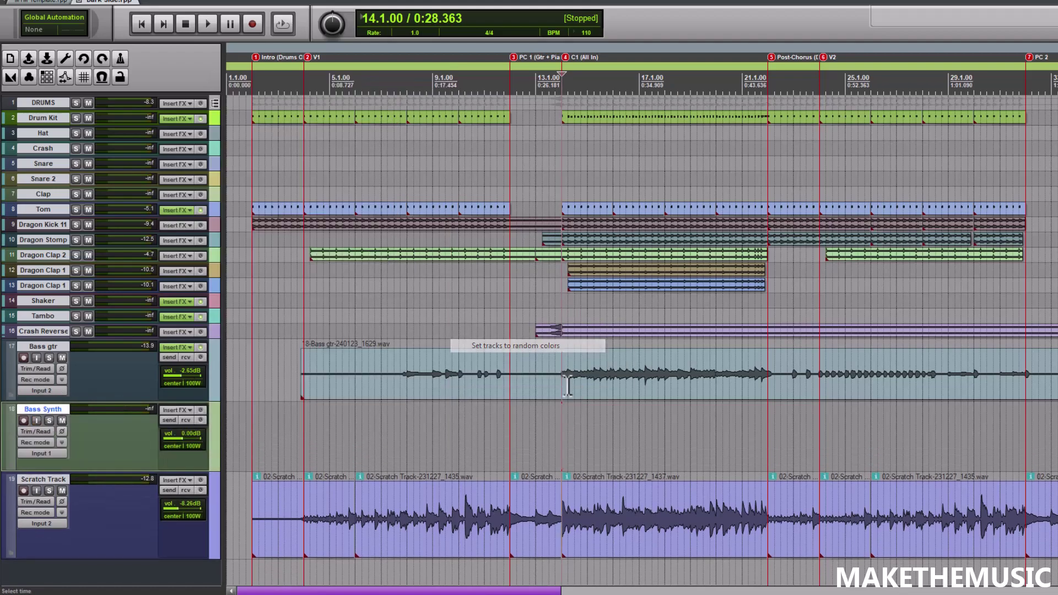
pyautogui.click(567, 425)
# Step: Mute the Scratch Track, play from bar 14, and lower Bass gtr to -4.22 dB
pyautogui.scroll(2, 566, 425)
pyautogui.scroll(1, 585, 406)
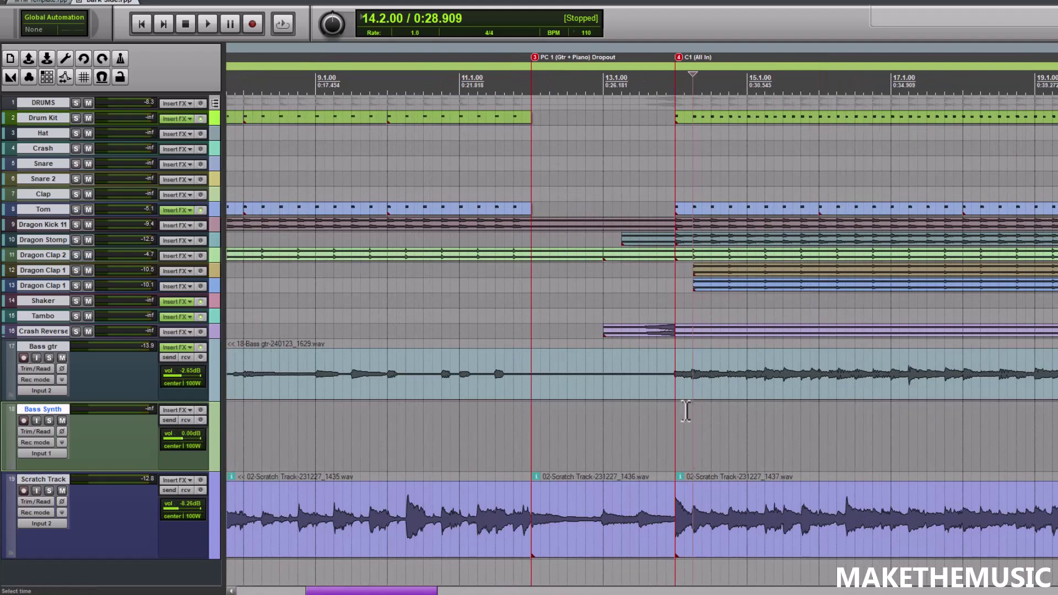
pyautogui.click(665, 406)
pyautogui.scroll(-2, 665, 406)
pyautogui.click(62, 490)
pyautogui.scroll(2, 671, 406)
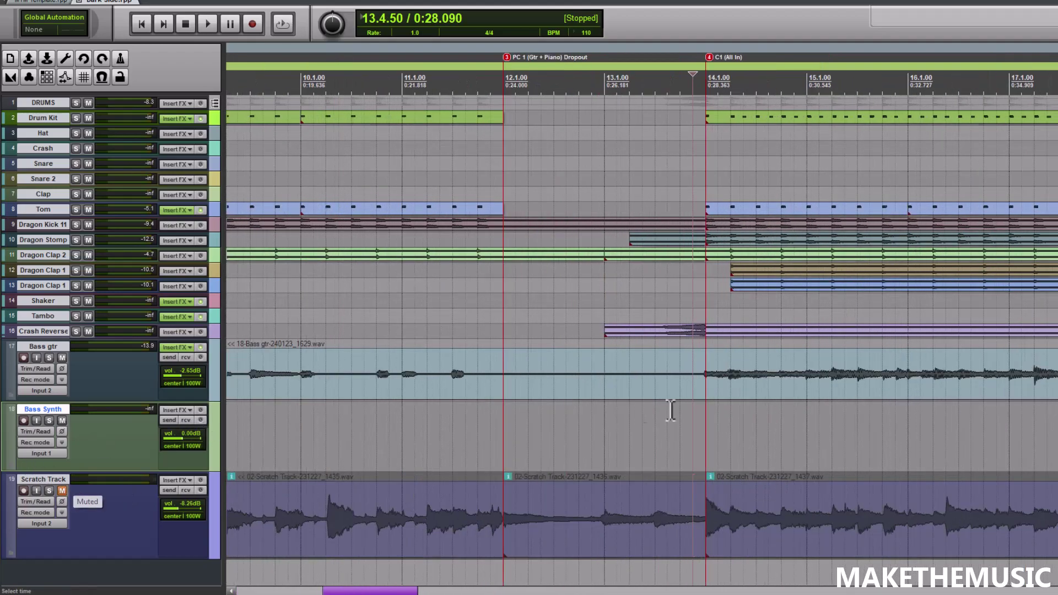
pyautogui.click(706, 440)
pyautogui.press('space')
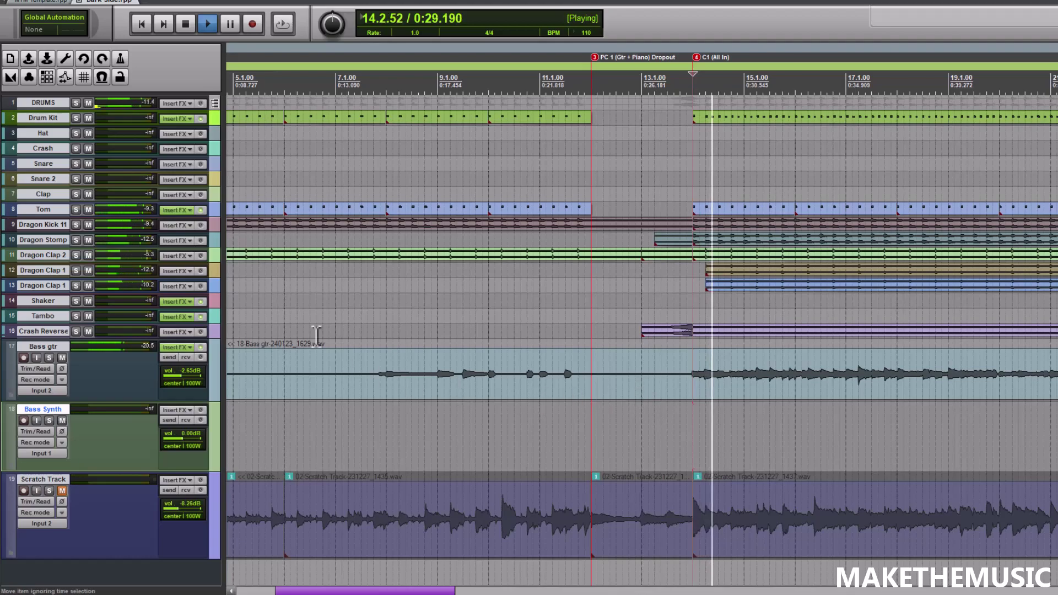
pyautogui.scroll(-3, 186, 374)
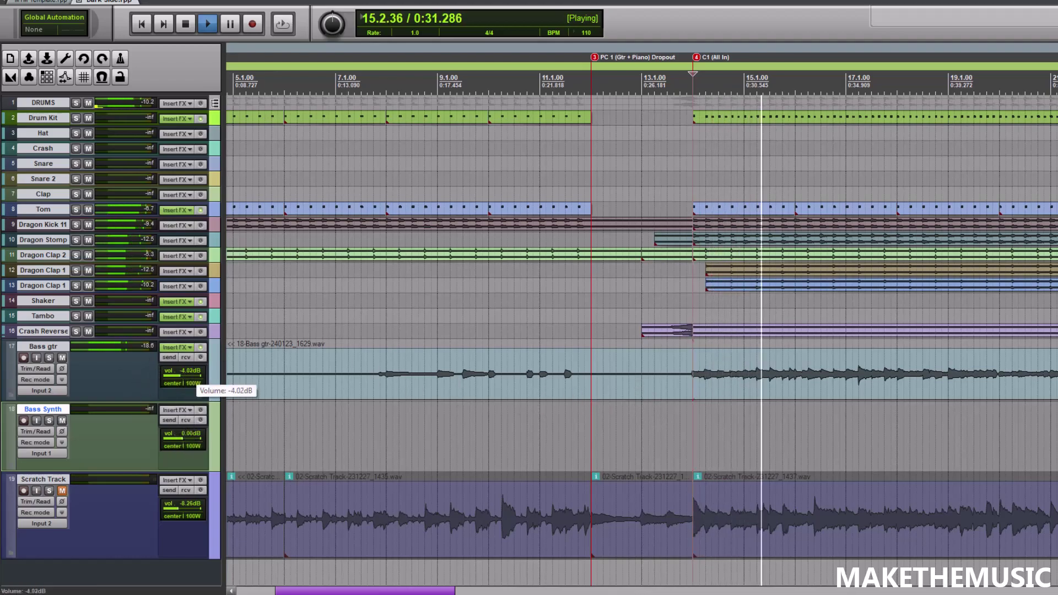
pyautogui.scroll(-2, 593, 395)
pyautogui.hscroll(3, 589, 385)
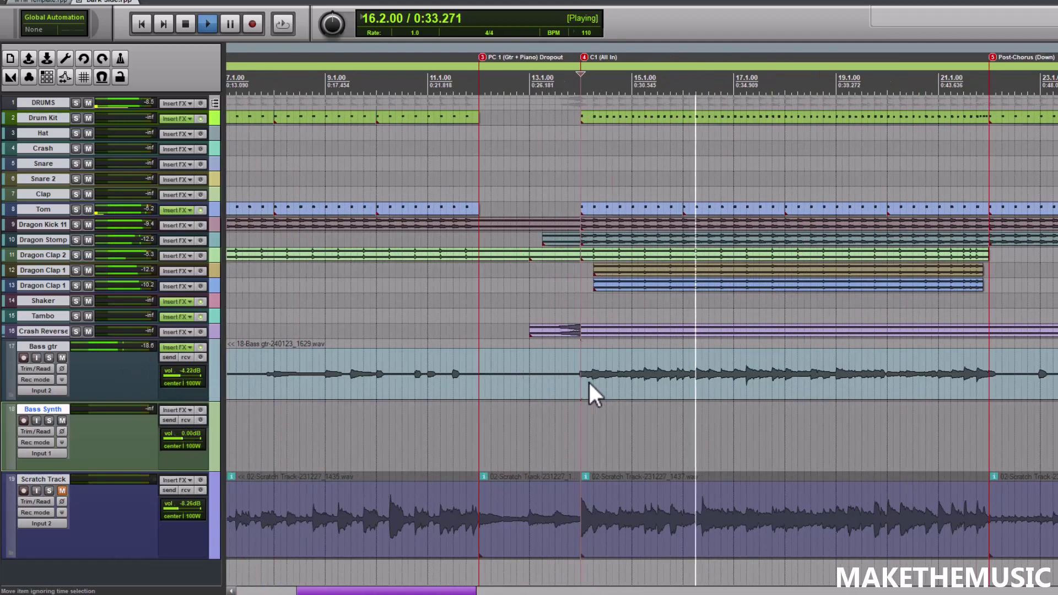
pyautogui.press('space')
# Step: Solo Bass gtr to audition it alone, then unsolo it
pyautogui.click(50, 358)
pyautogui.scroll(3, 505, 375)
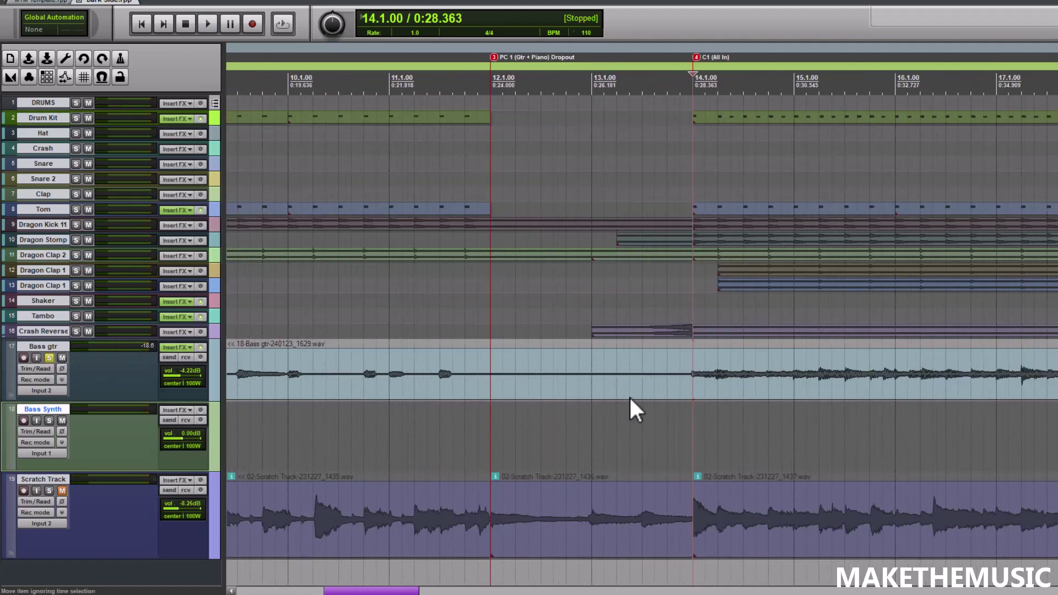
pyautogui.press('space')
pyautogui.scroll(-3, 650, 397)
pyautogui.scroll(-2, 439, 370)
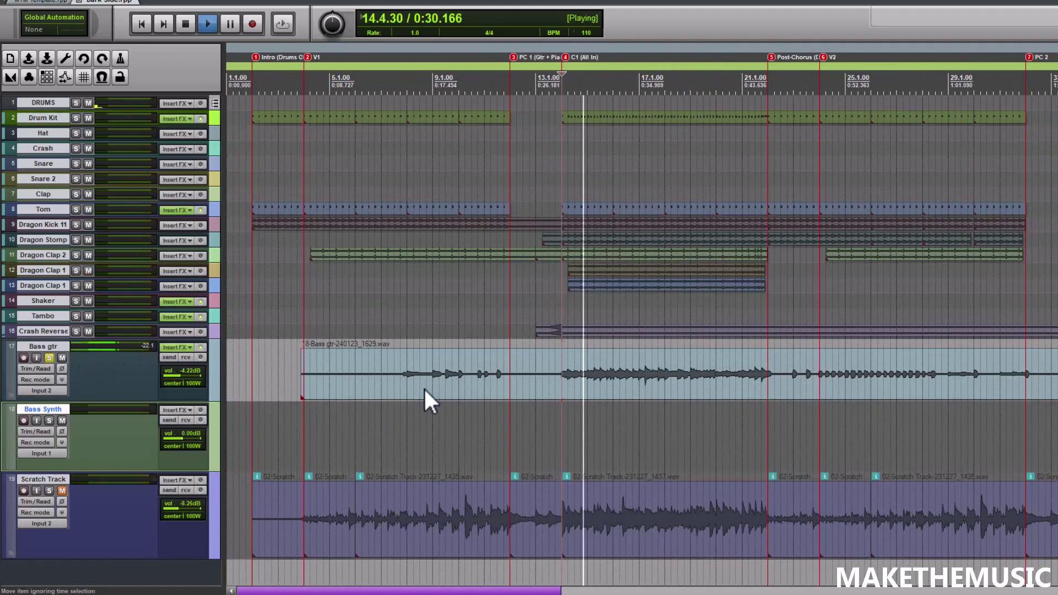
pyautogui.press('space')
pyautogui.click(49, 357)
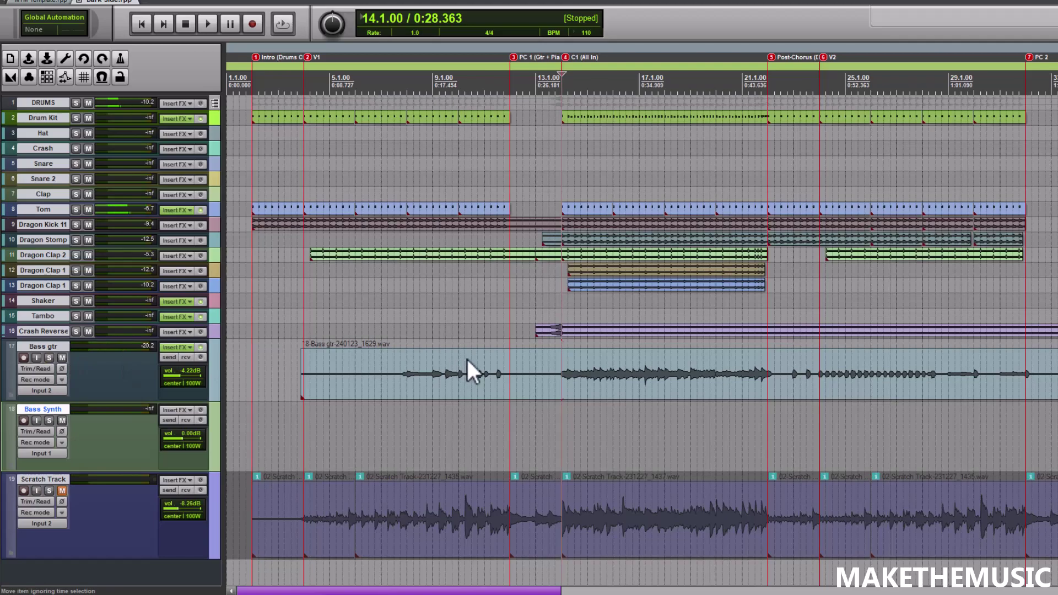
# Step: Add the Xpand!2 instrument to the Bass Synth track
pyautogui.click(163, 410)
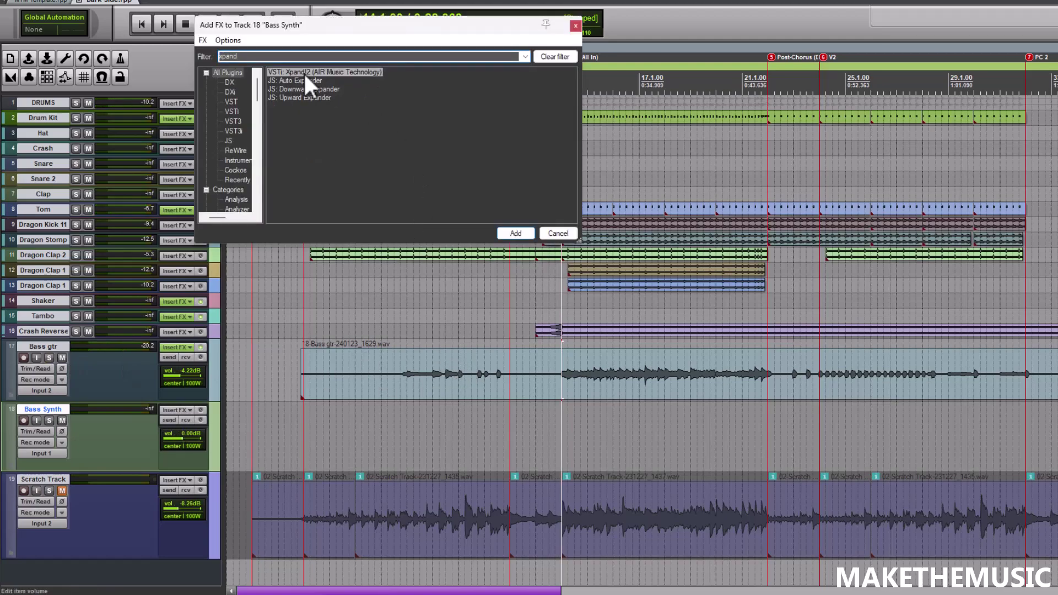
pyautogui.doubleClick(303, 72)
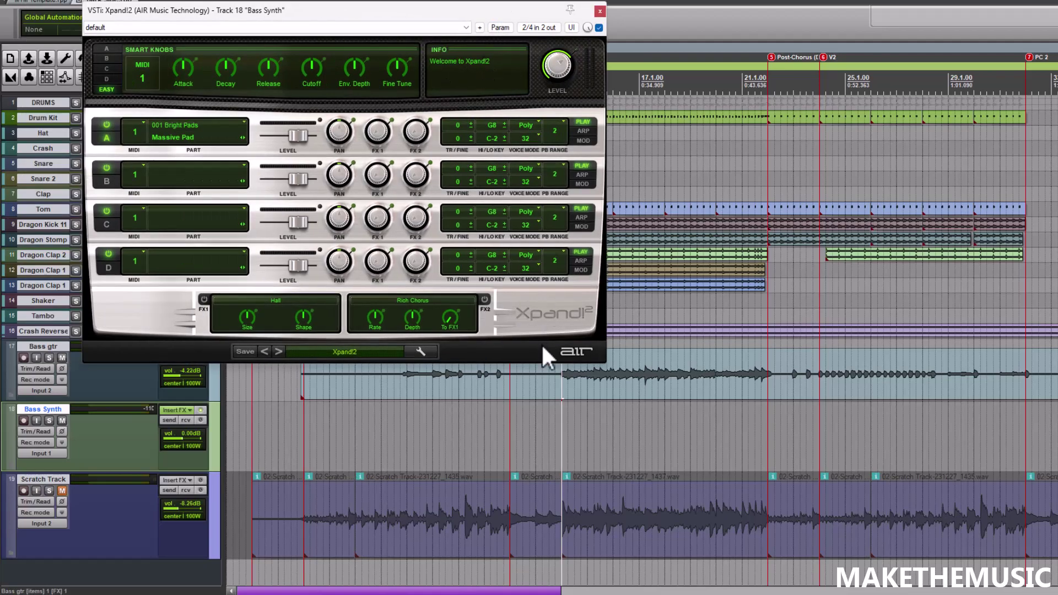
pyautogui.scroll(3, 483, 376)
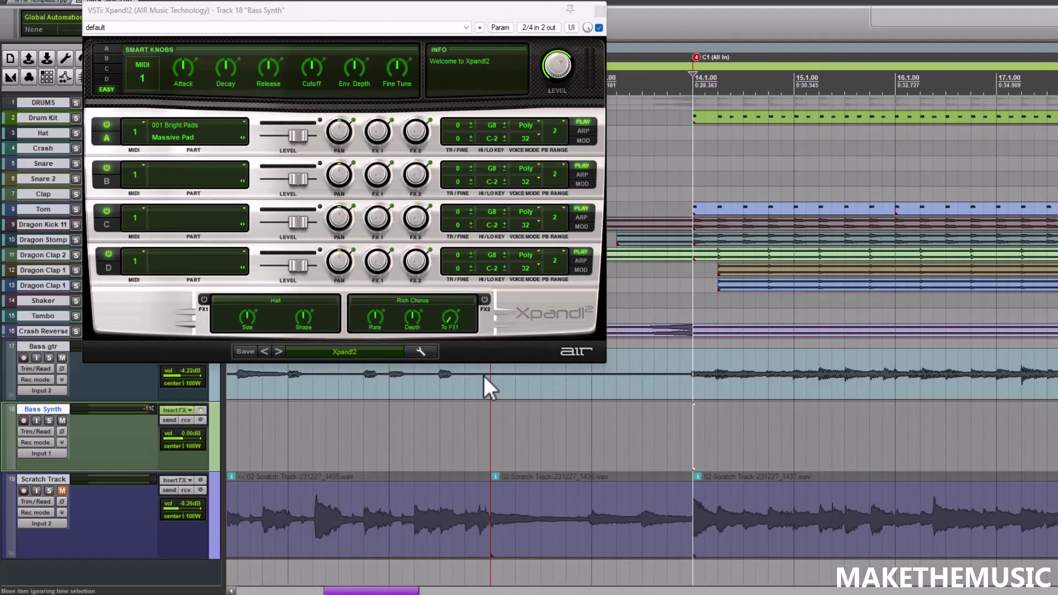
# Step: Load the 24 Synth Basses '+25 Round And Deep' preset in Xpand!2
pyautogui.click(369, 349)
pyautogui.moveTo(326, 430)
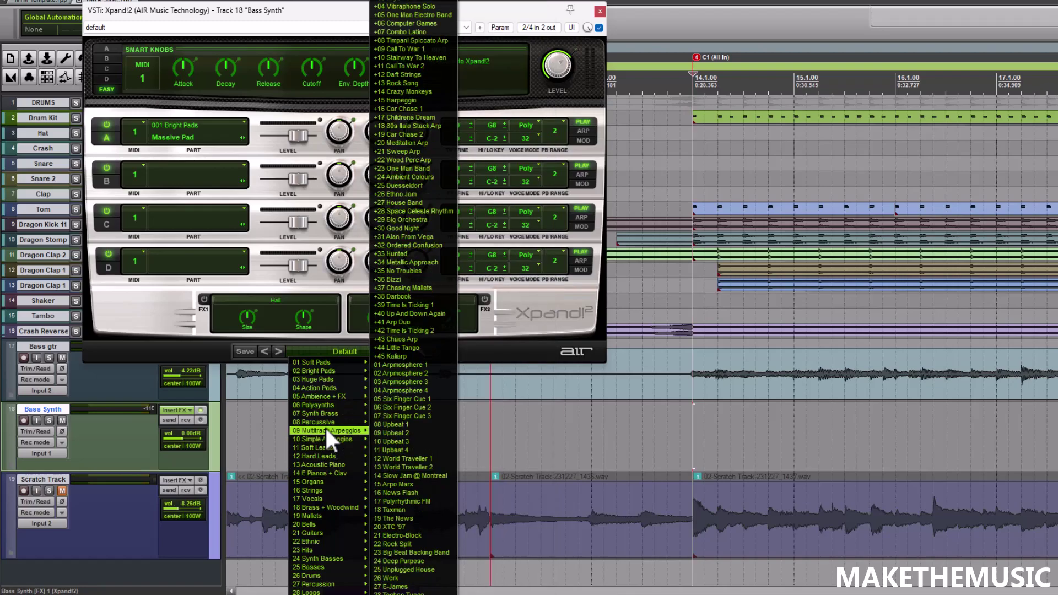
pyautogui.moveTo(342, 497)
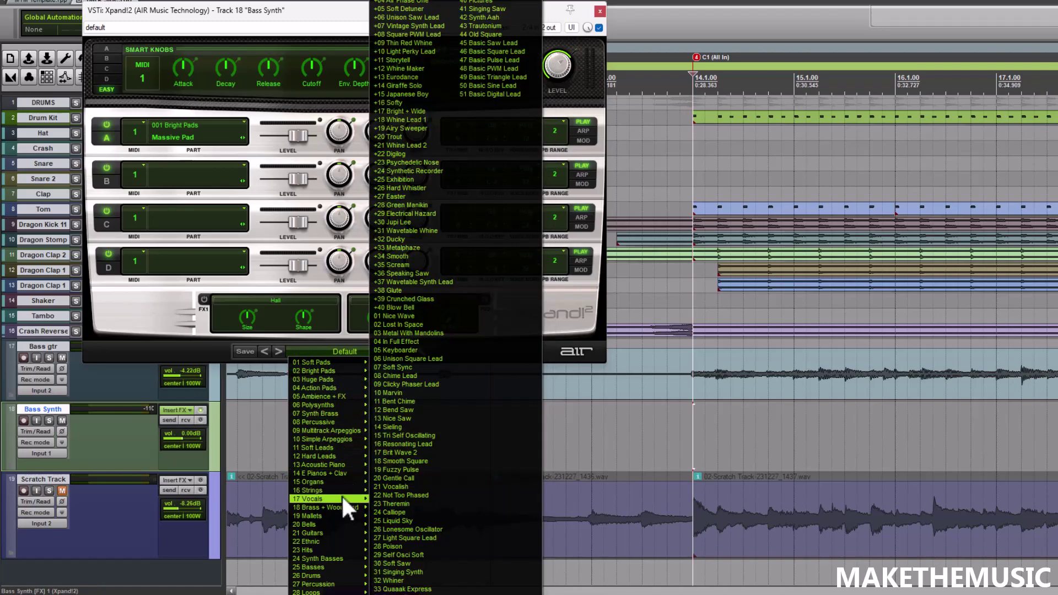
pyautogui.moveTo(330, 557)
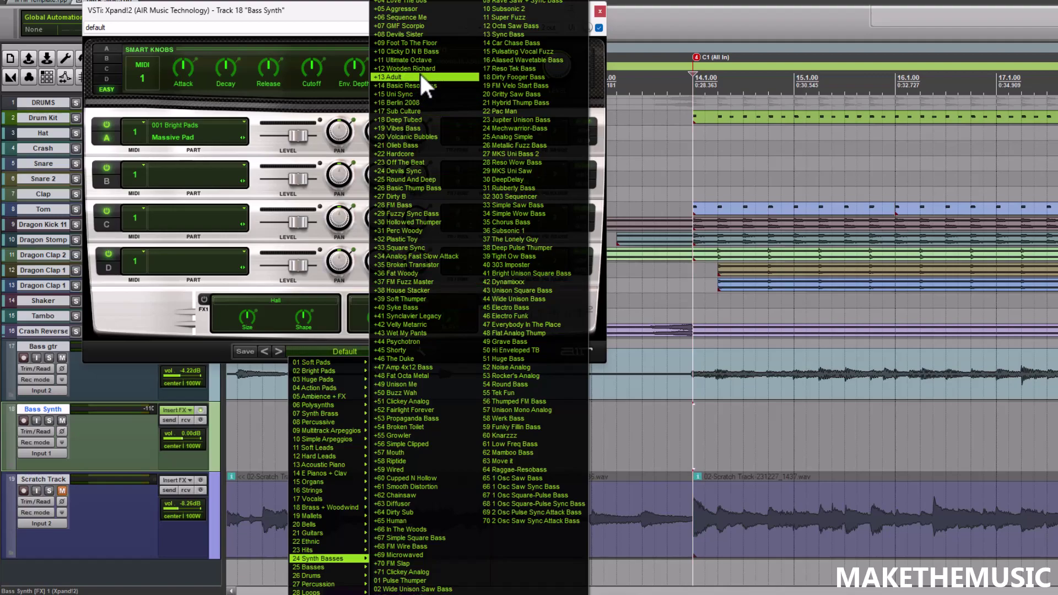
pyautogui.click(433, 179)
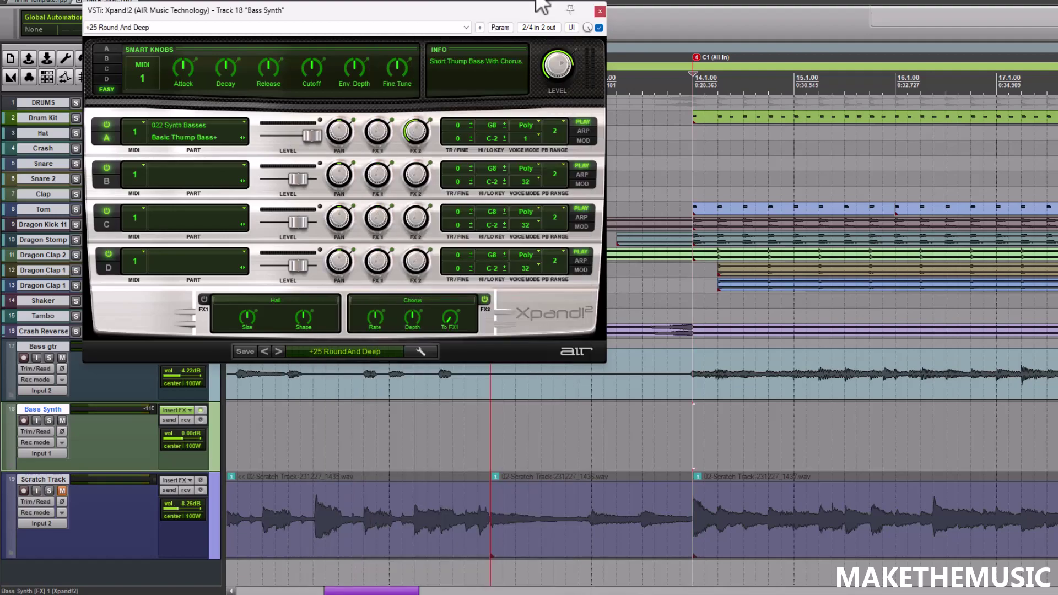
pyautogui.moveTo(521, 11); pyautogui.dragTo(558, 9)
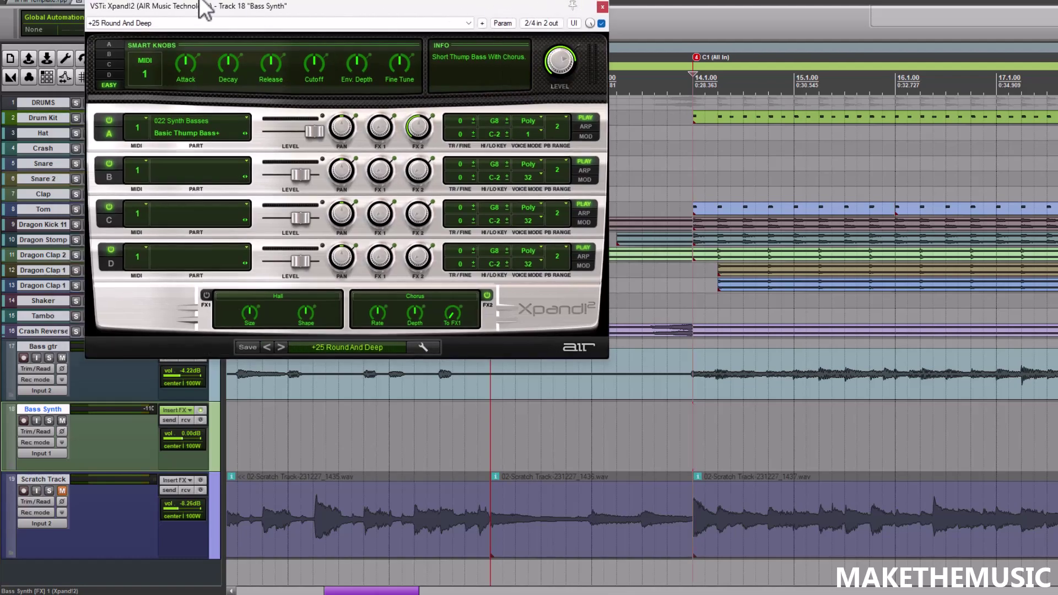
pyautogui.click(76, 2)
# Step: Insert a MIDI item on Bass Synth, open the virtual MIDI keyboard, and set the edit position to bar 14
pyautogui.click(102, 15)
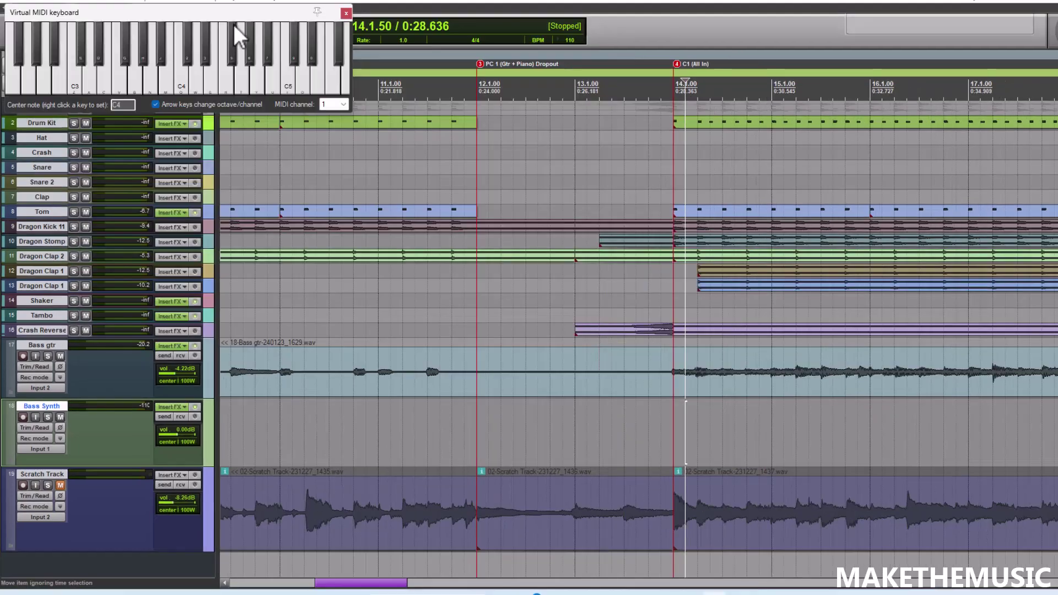
pyautogui.moveTo(233, 24); pyautogui.dragTo(558, 175)
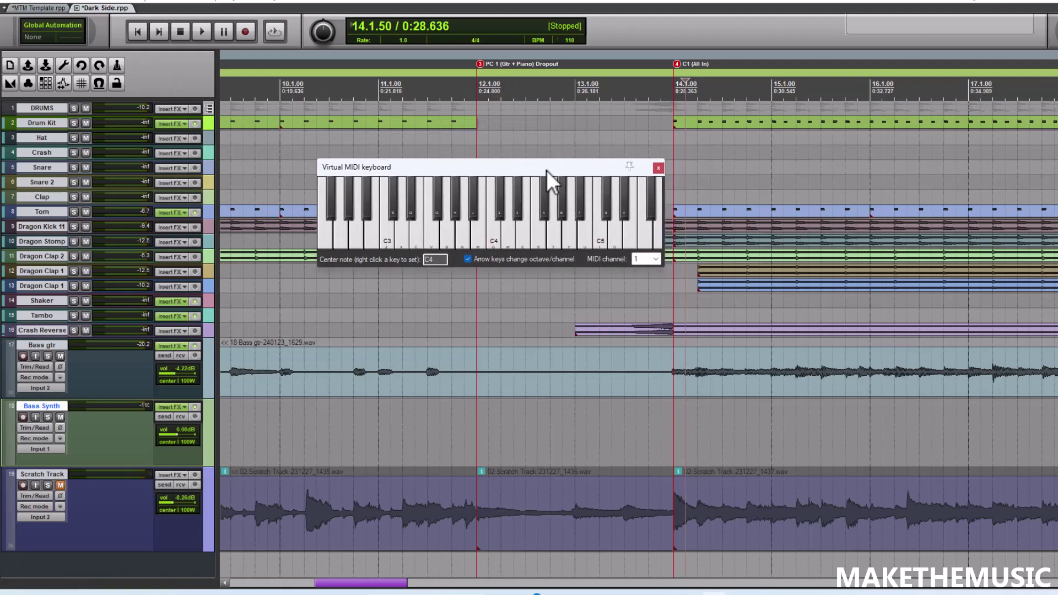
pyautogui.click(671, 408)
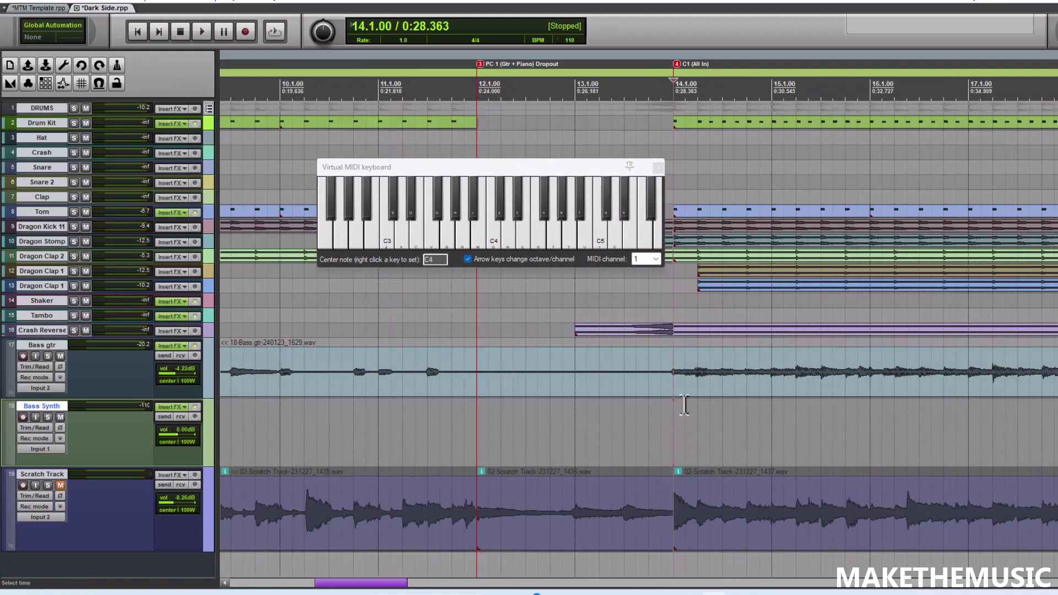
pyautogui.moveTo(605, 161); pyautogui.dragTo(591, 151)
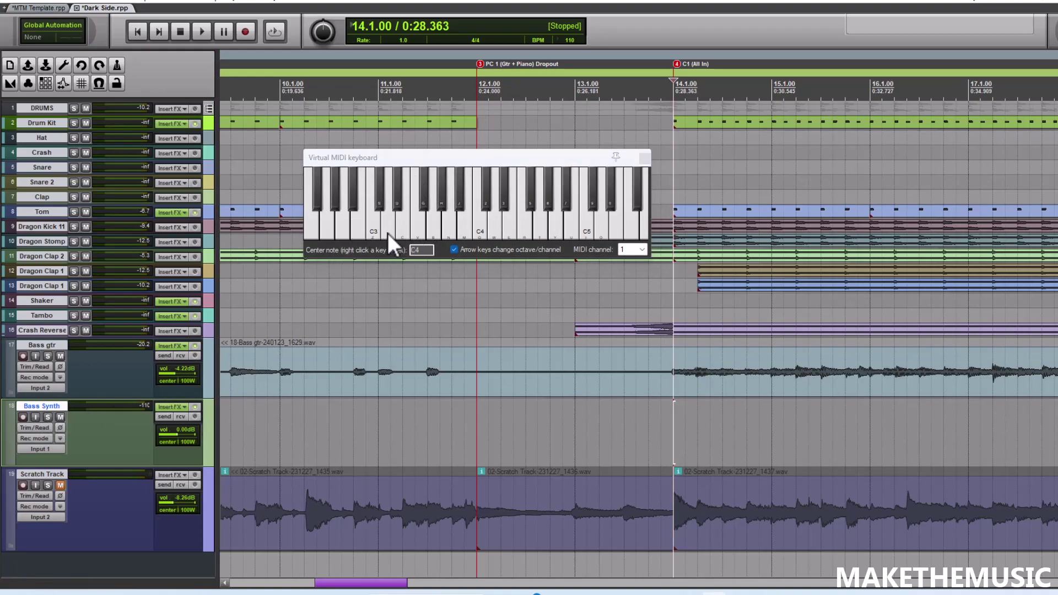
pyautogui.click(477, 227)
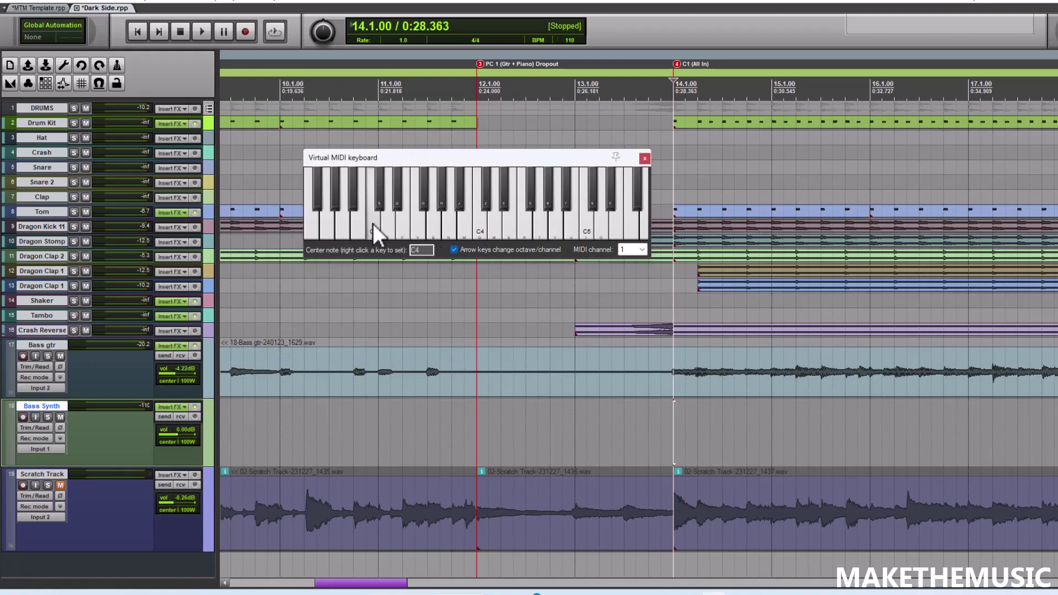
# Step: Set Bass Synth's record input to the Virtual MIDI keyboard on all channels
pyautogui.rightClick(25, 416)
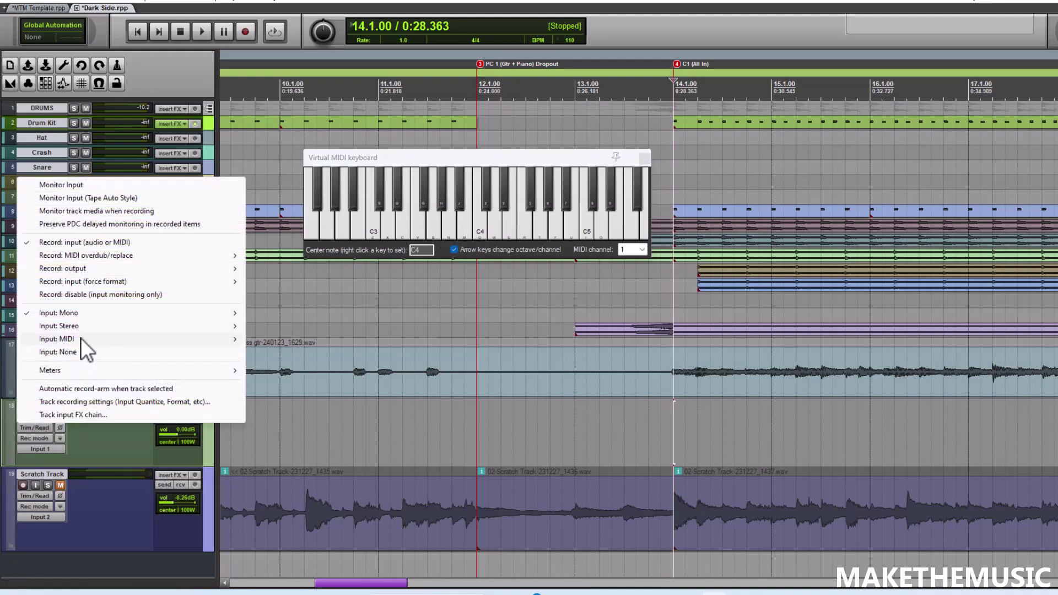
pyautogui.moveTo(80, 338)
pyautogui.moveTo(315, 336)
pyautogui.click(408, 337)
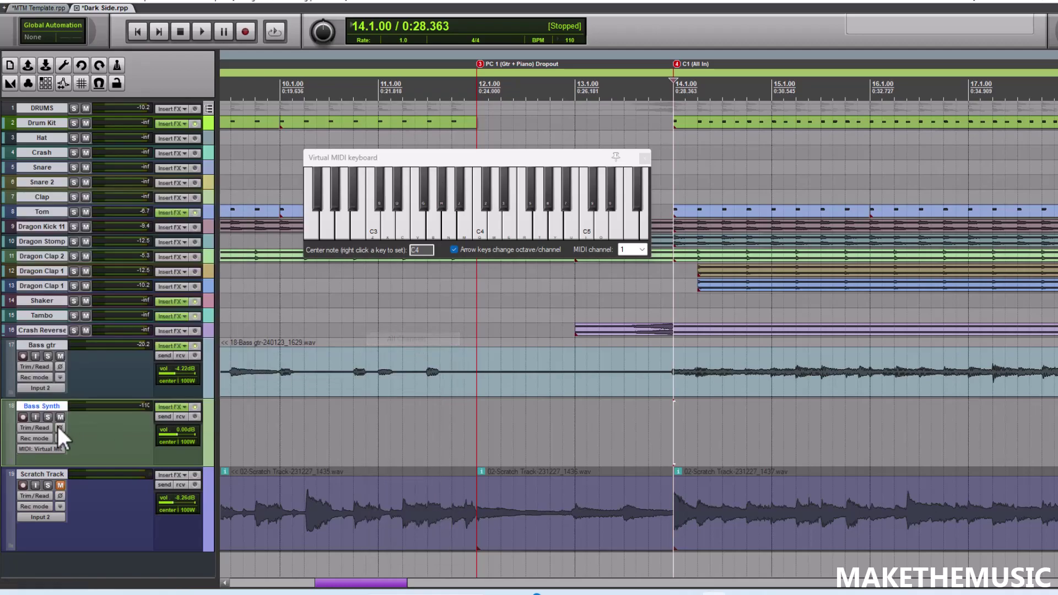
# Step: Centre the virtual keyboard on C2 and lower Bass Synth's volume to -9.47 dB
pyautogui.click(429, 223)
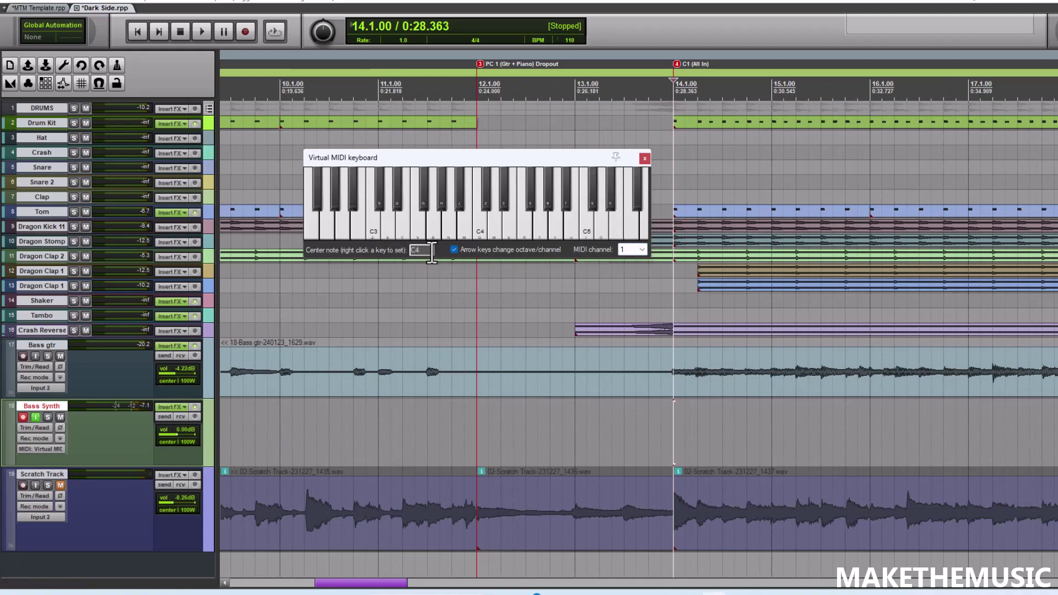
pyautogui.moveTo(433, 250); pyautogui.dragTo(377, 249)
pyautogui.write('c2')
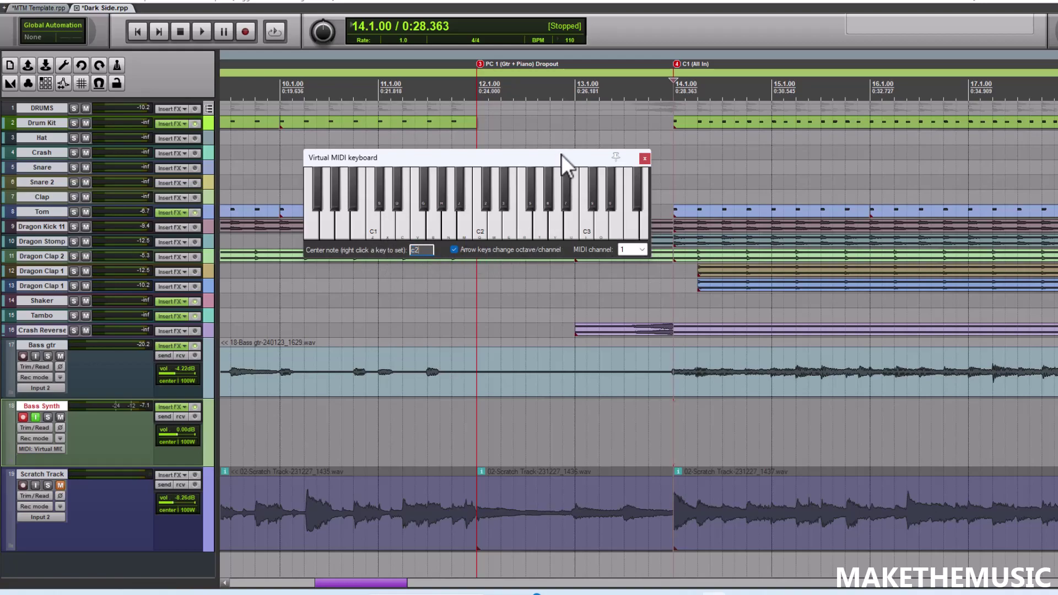
pyautogui.click(483, 225)
pyautogui.moveTo(207, 437); pyautogui.dragTo(187, 437)
pyautogui.scroll(3, 665, 418)
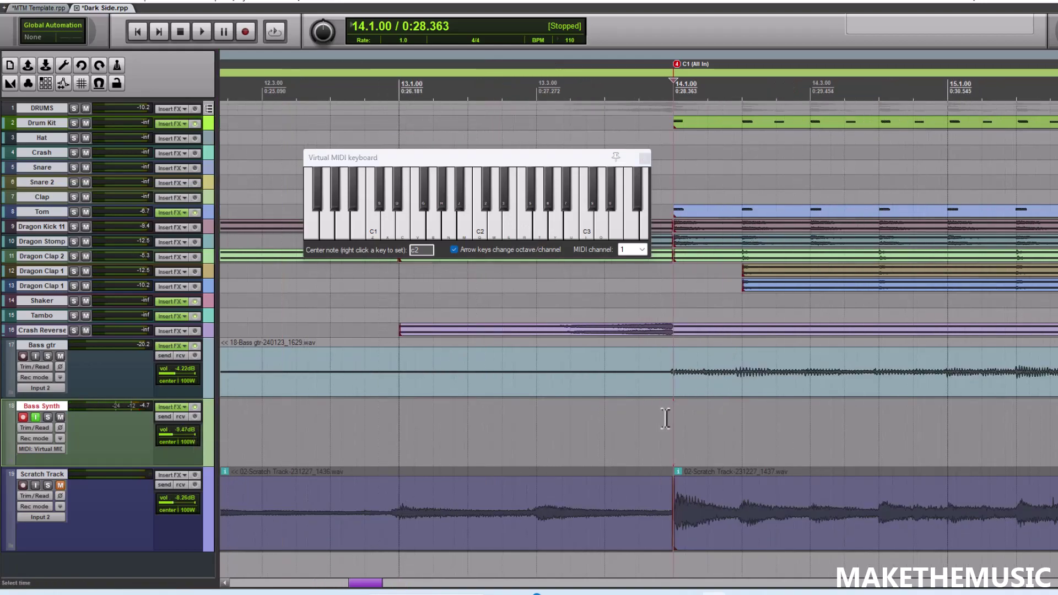
# Step: Step Xpand!2 from +25 Round And Deep to the +30 Hollowed Thumper preset, auditioning notes
pyautogui.click(180, 407)
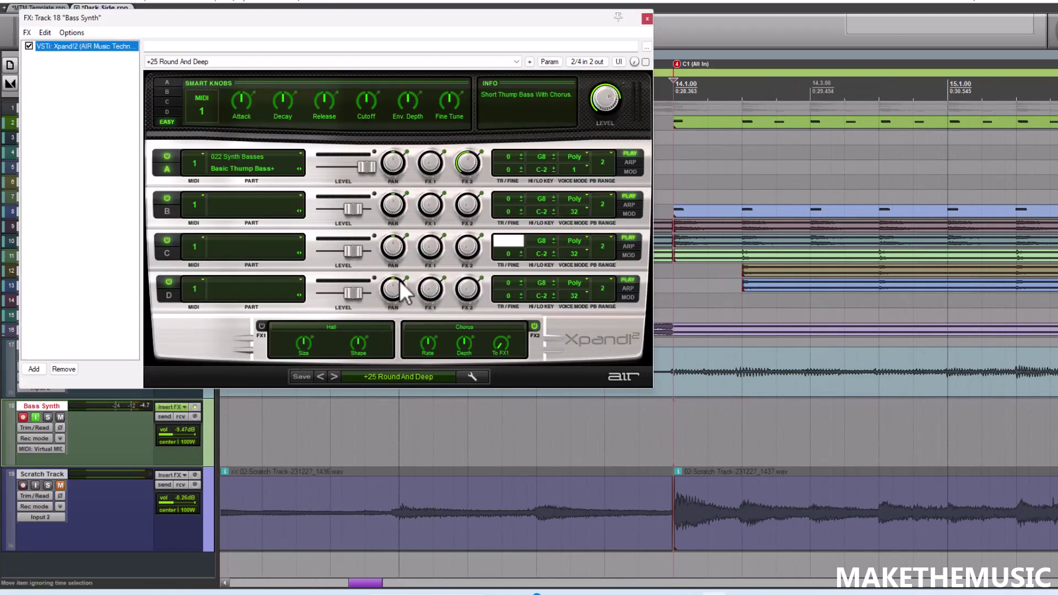
pyautogui.click(334, 376)
pyautogui.moveTo(444, 23); pyautogui.dragTo(868, 86)
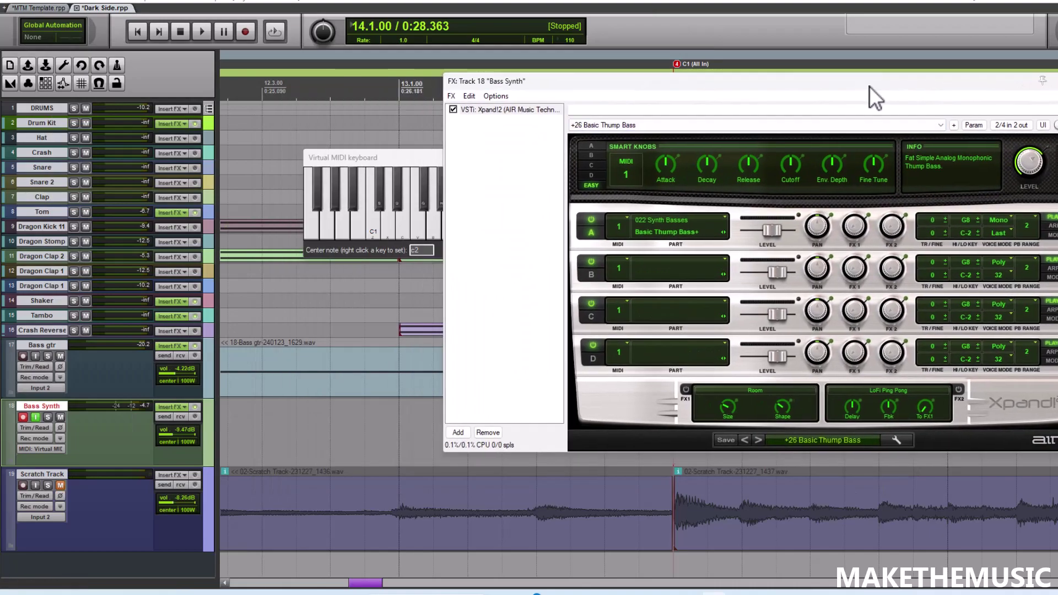
pyautogui.click(428, 220)
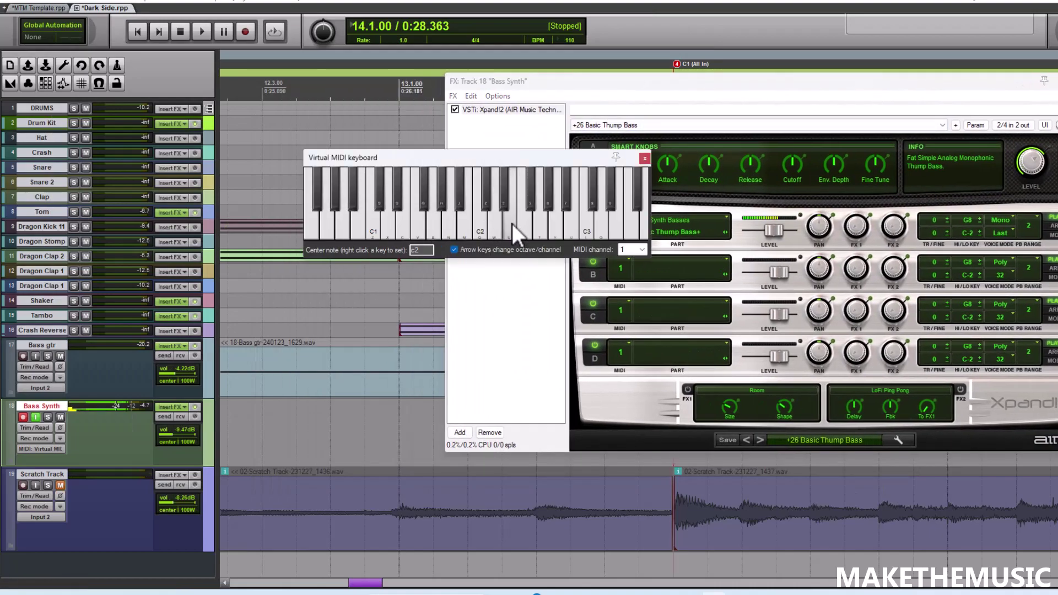
pyautogui.click(759, 436)
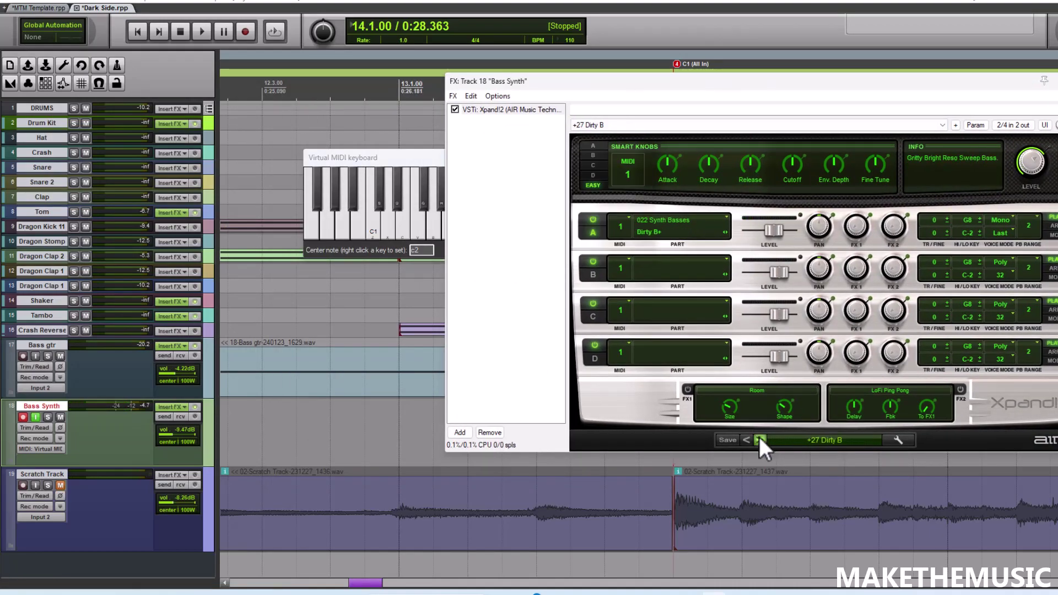
pyautogui.click(758, 436)
pyautogui.click(758, 436)
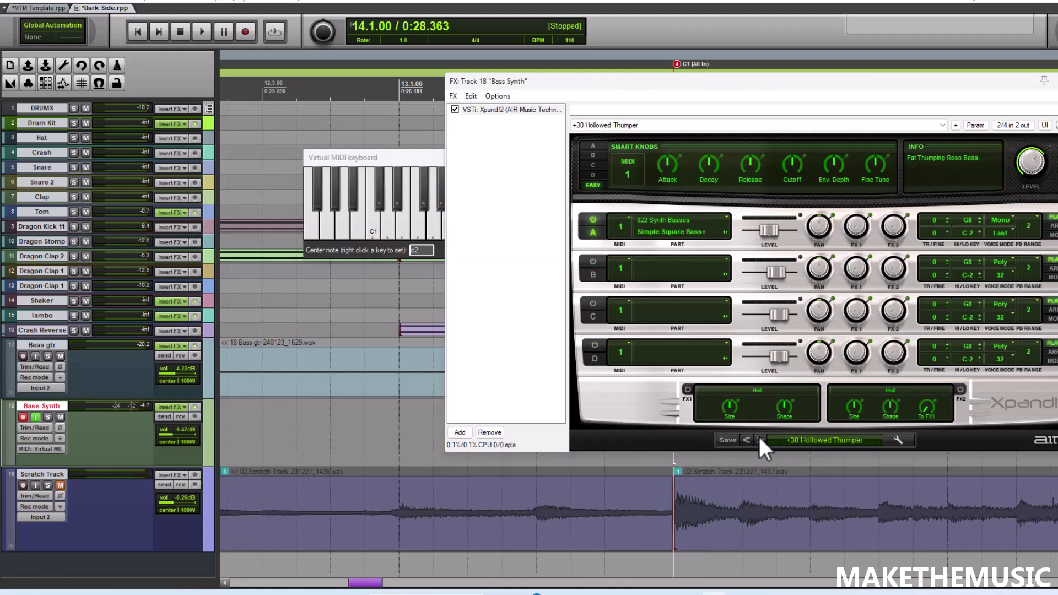
pyautogui.click(425, 161)
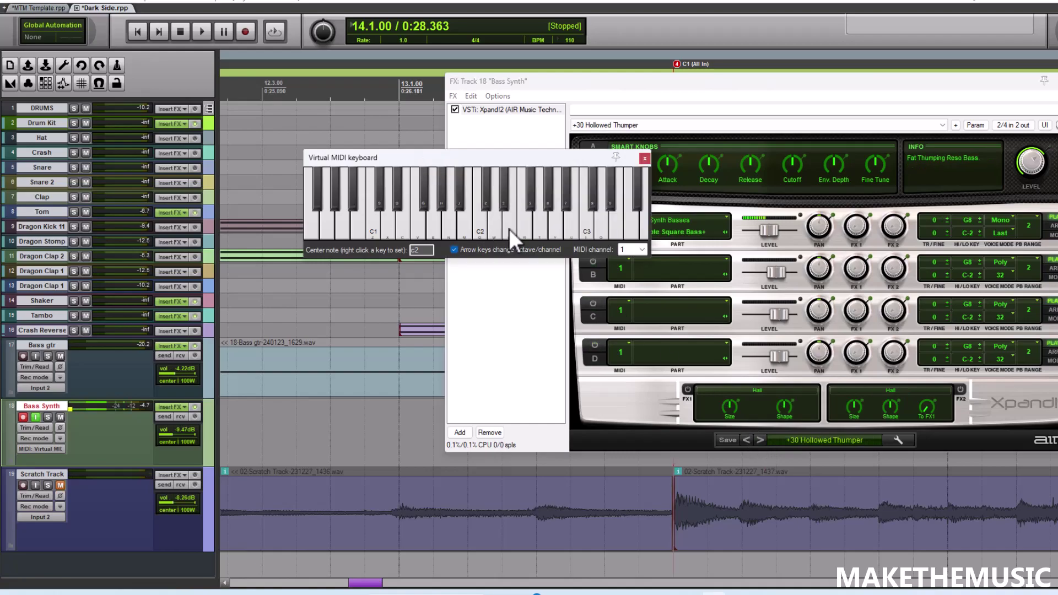
# Step: Place the edit cursor just past bar 14 and test-start recording once
pyautogui.press('Escape')
pyautogui.scroll(-8, 683, 388)
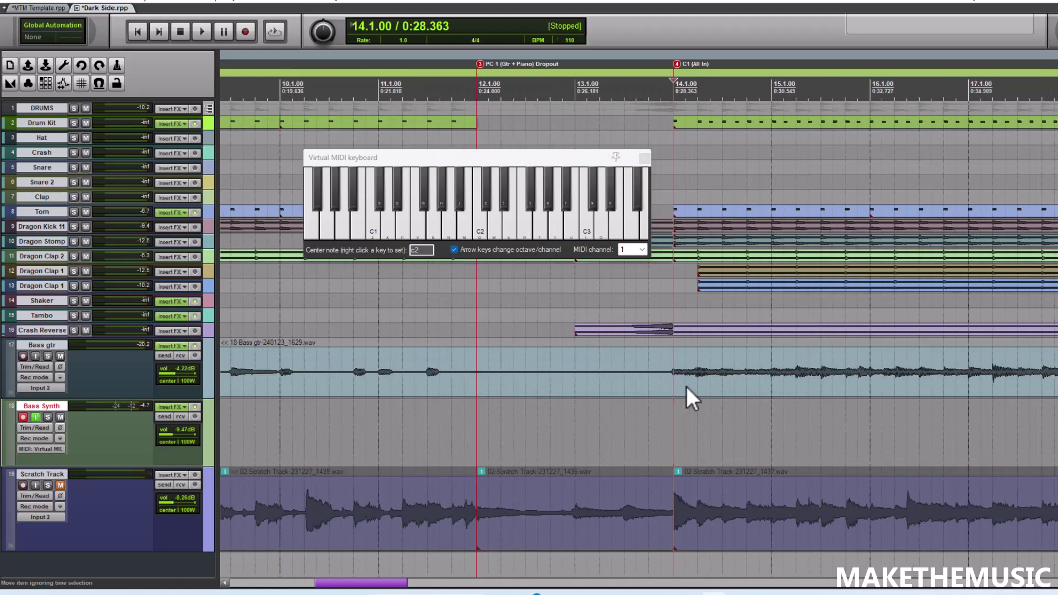
pyautogui.click(680, 408)
pyautogui.scroll(5, 641, 424)
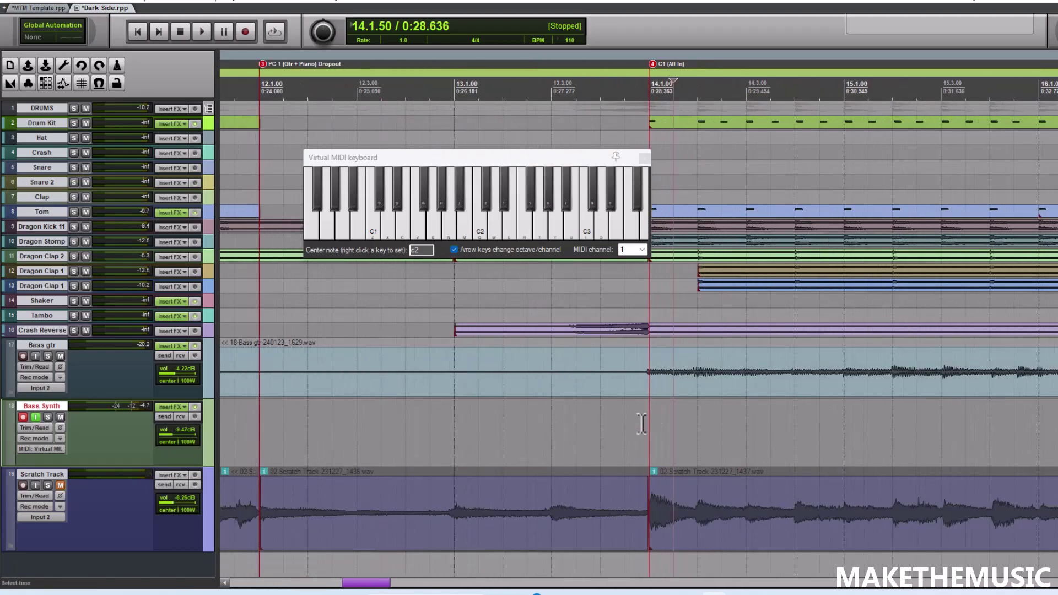
pyautogui.scroll(-5, 683, 408)
pyautogui.moveTo(586, 158); pyautogui.dragTo(507, 150)
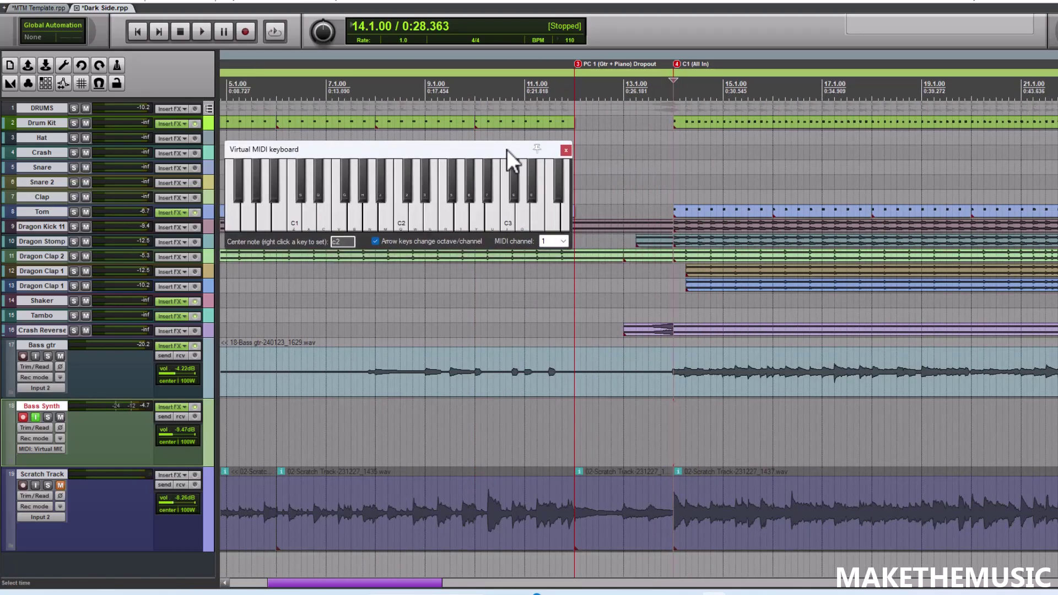
pyautogui.scroll(3, 686, 382)
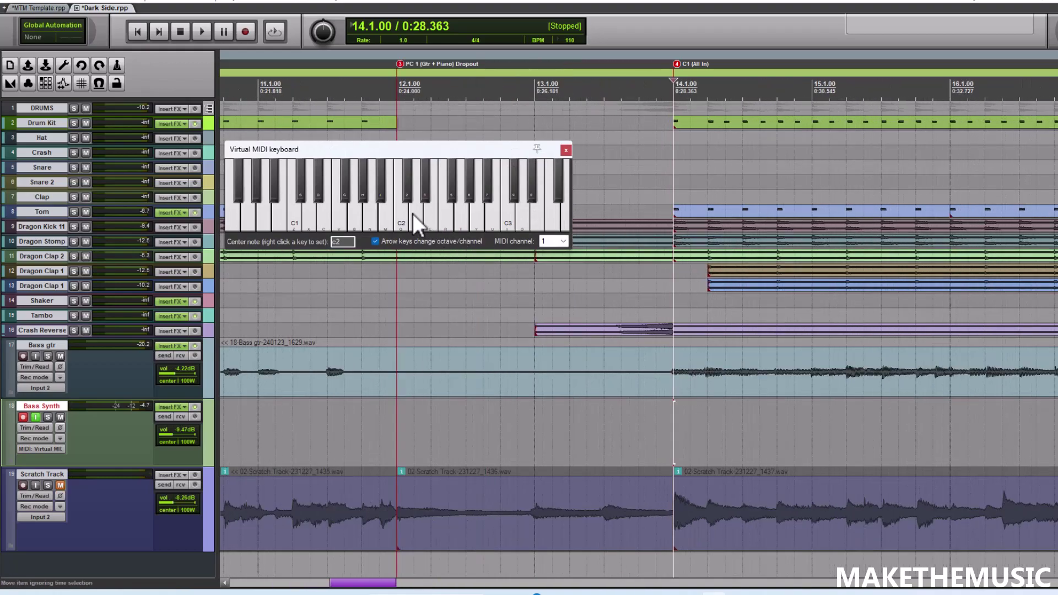
pyautogui.scroll(-3, 697, 386)
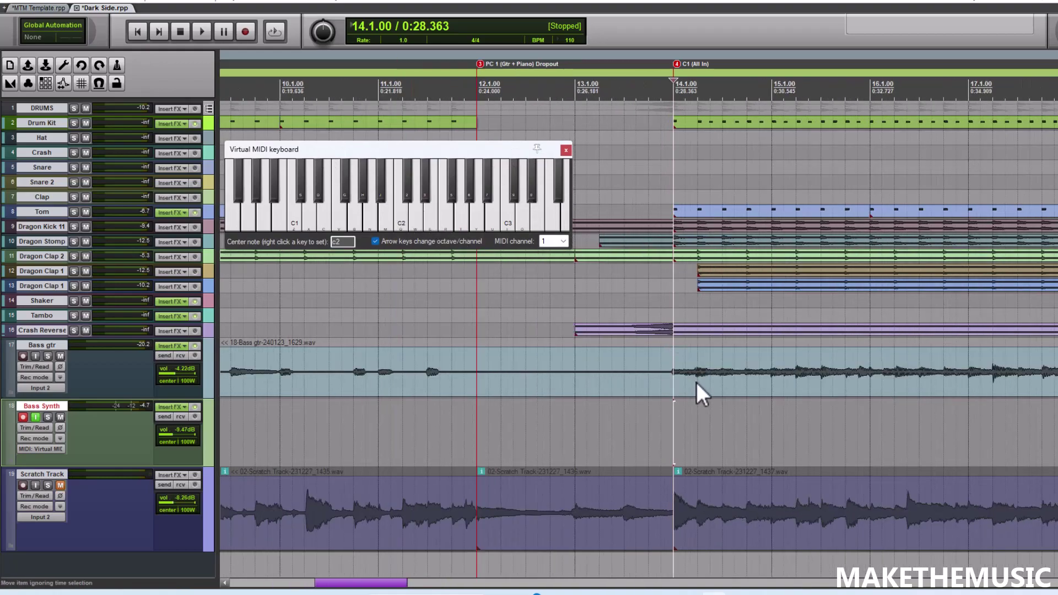
pyautogui.hotkey('ctrl', 'r')
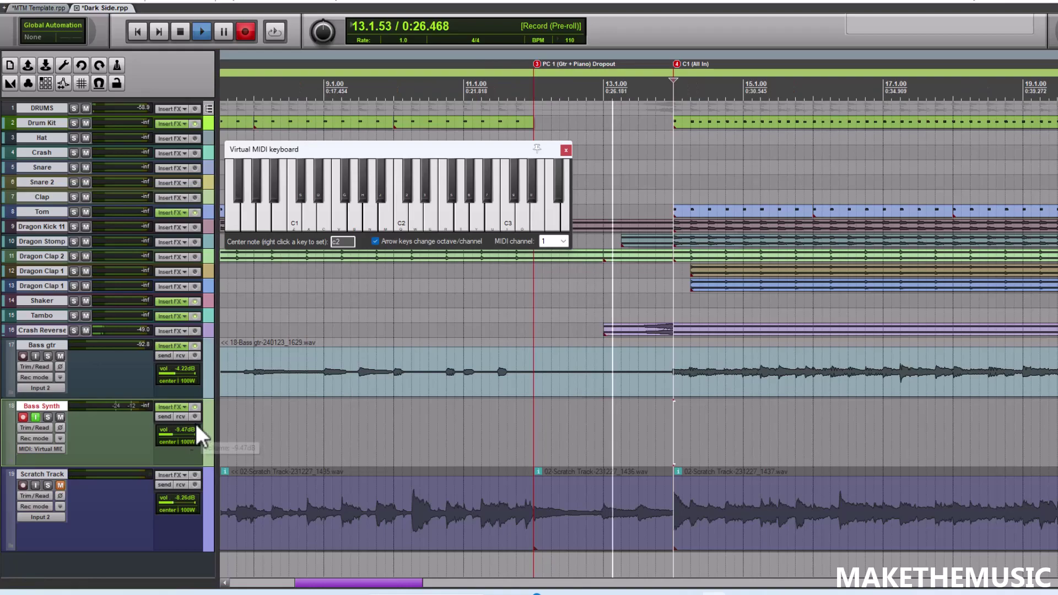
pyautogui.press('space')
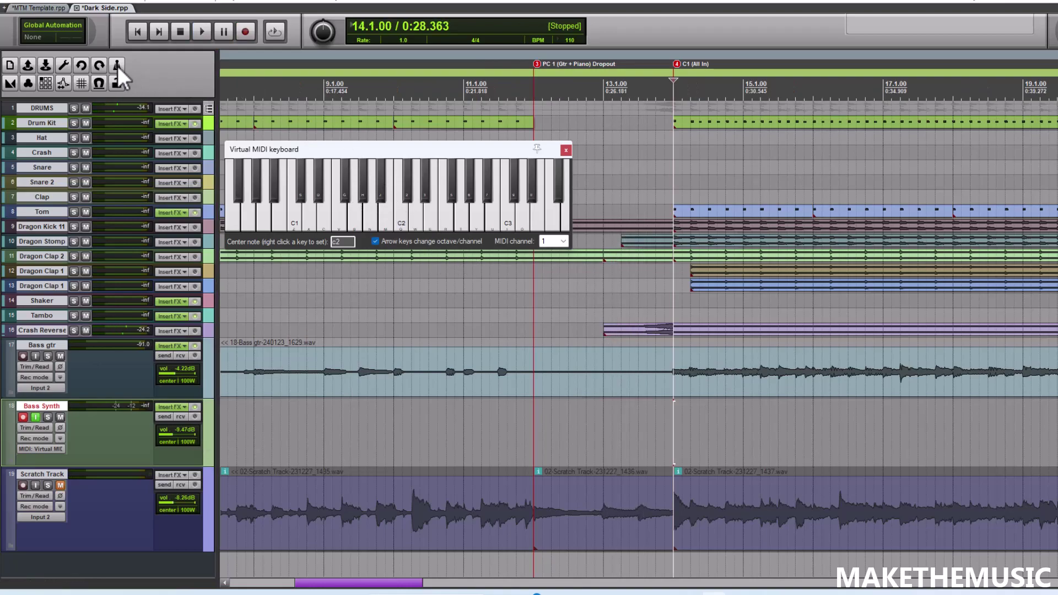
pyautogui.scroll(3, 531, 297)
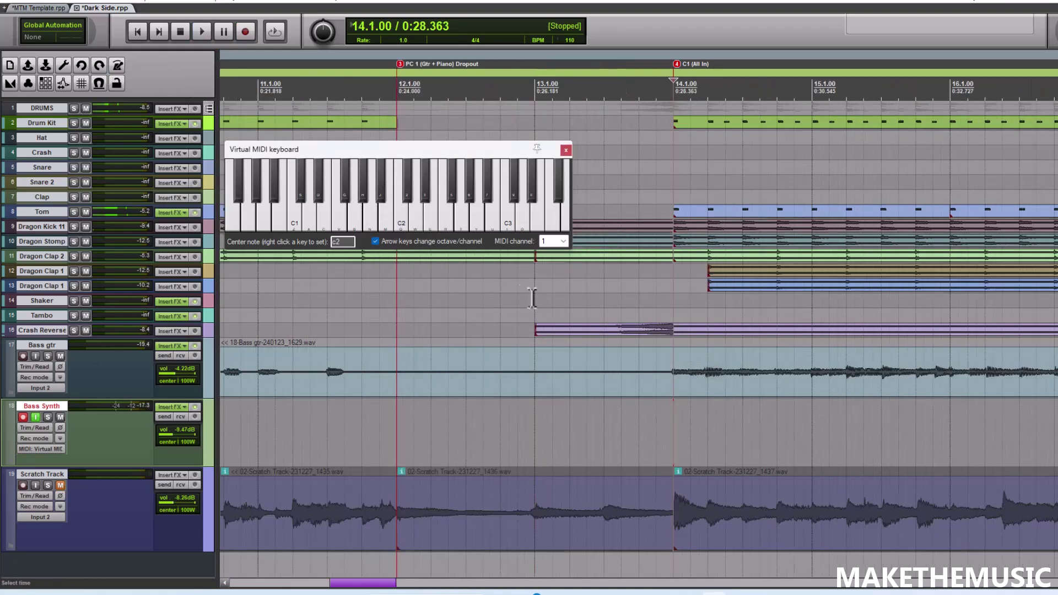
# Step: Record a twelve-note bass line on the virtual keyboard from bar 14 and save the take
pyautogui.hotkey('ctrl', 'r')
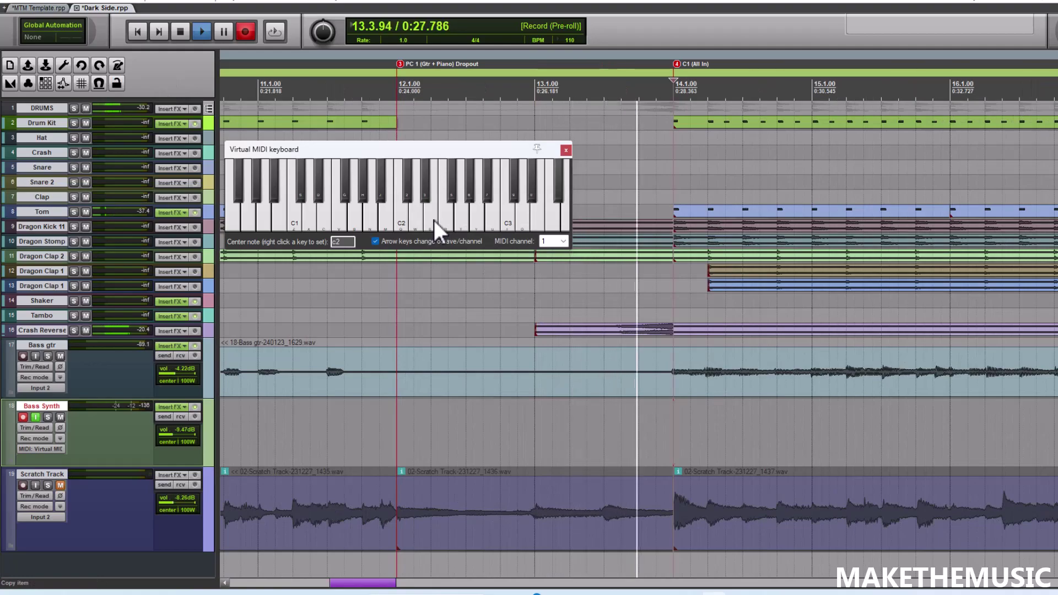
pyautogui.click(434, 220)
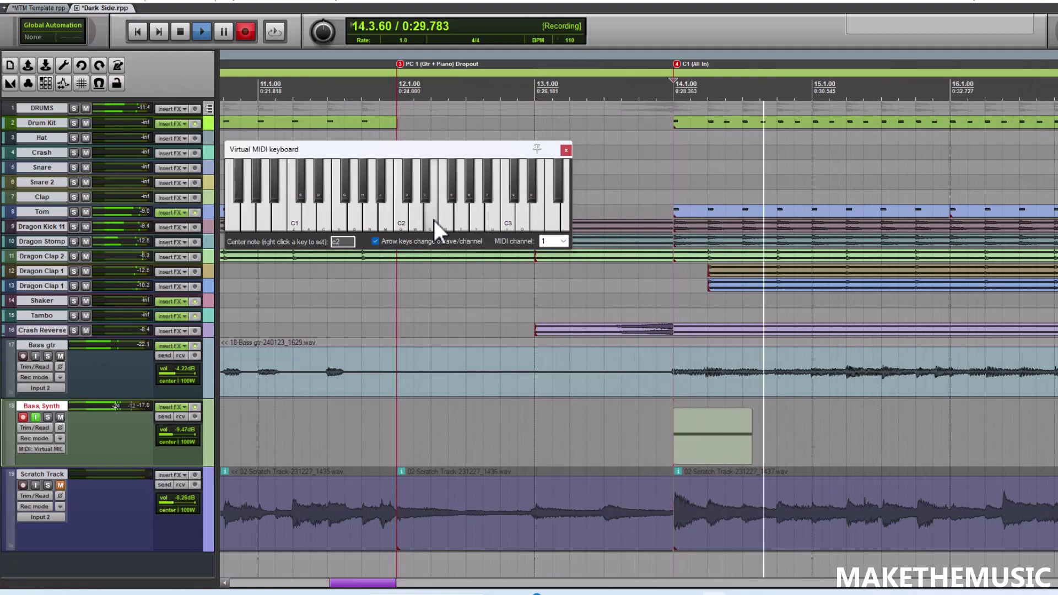
pyautogui.click(460, 220)
pyautogui.click(477, 222)
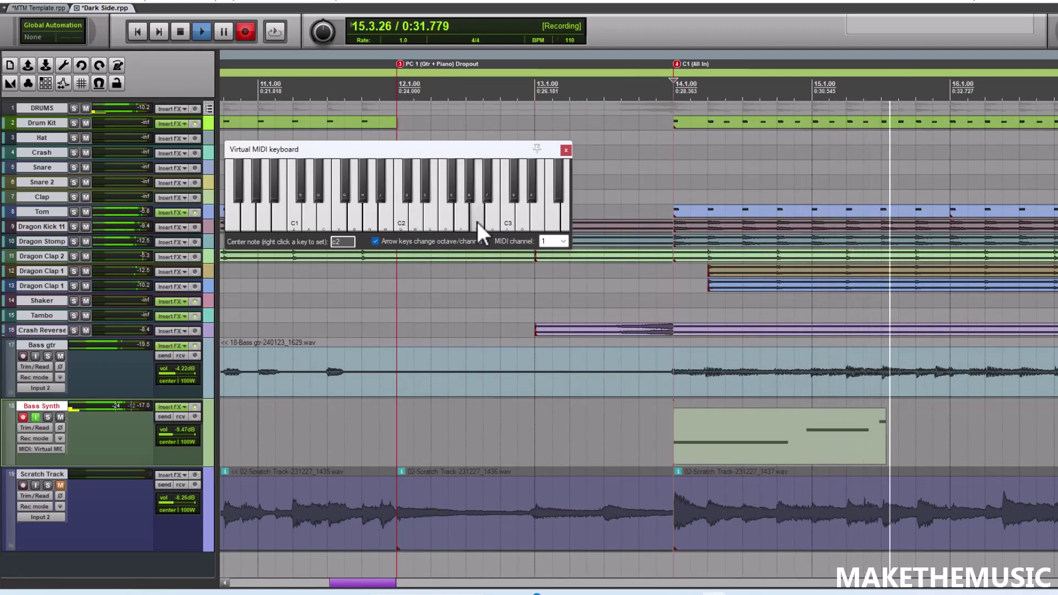
pyautogui.click(437, 220)
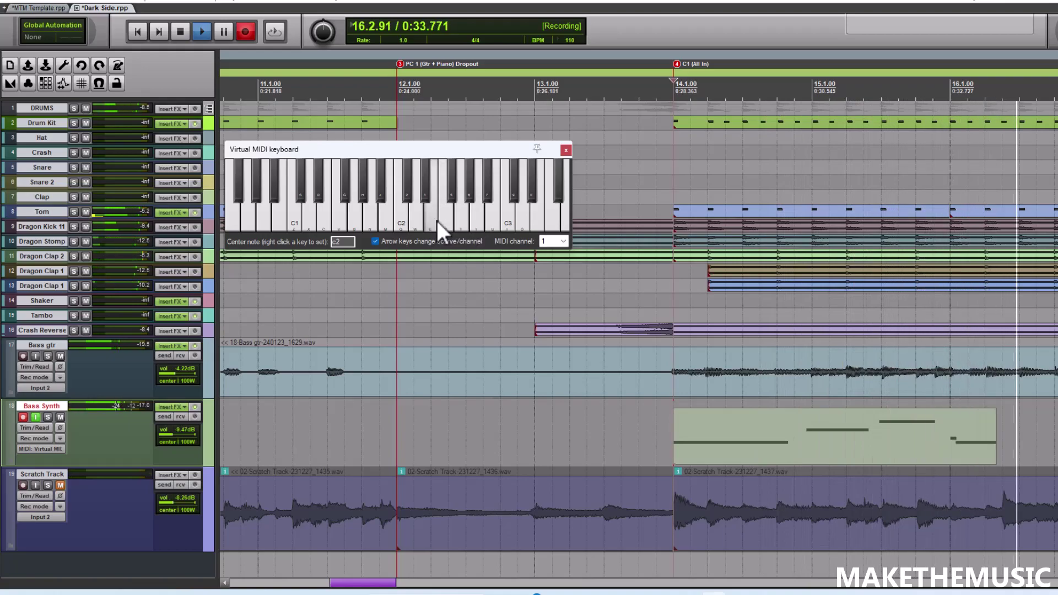
pyautogui.click(462, 219)
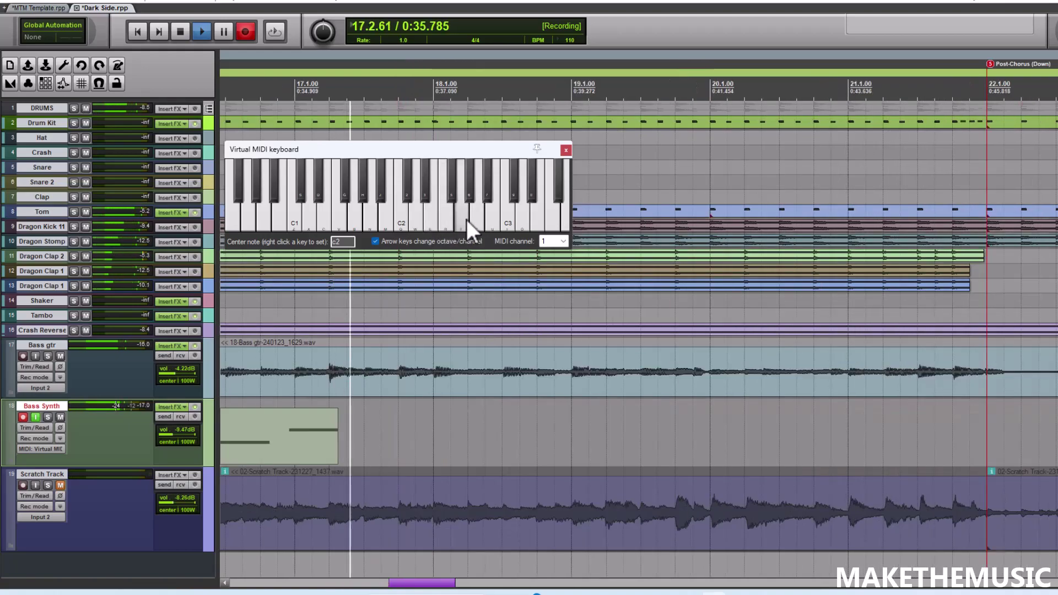
pyautogui.click(471, 219)
pyautogui.click(437, 220)
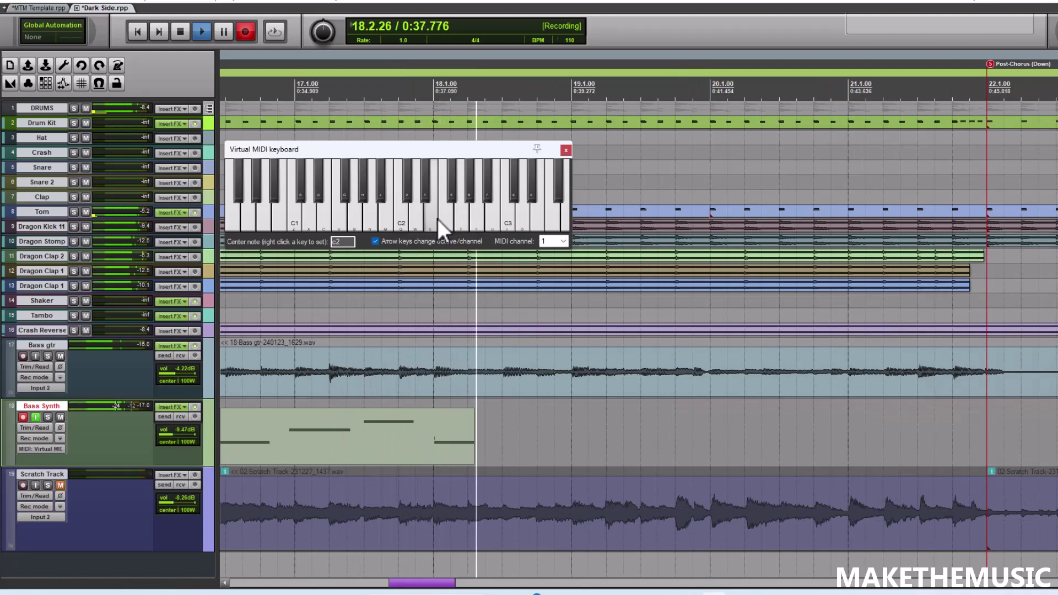
pyautogui.click(459, 219)
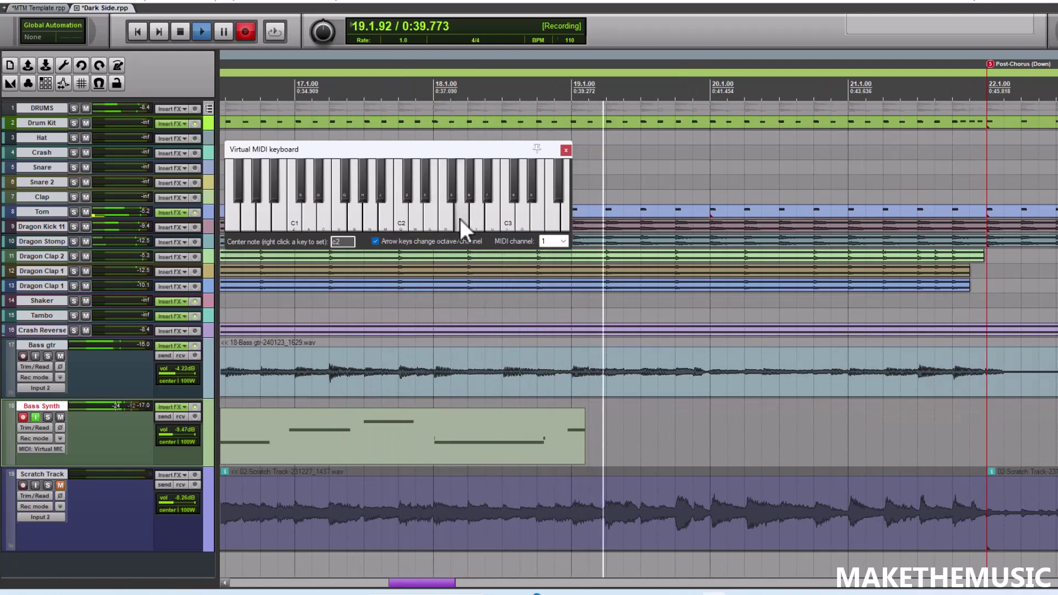
pyautogui.click(472, 218)
pyautogui.click(487, 218)
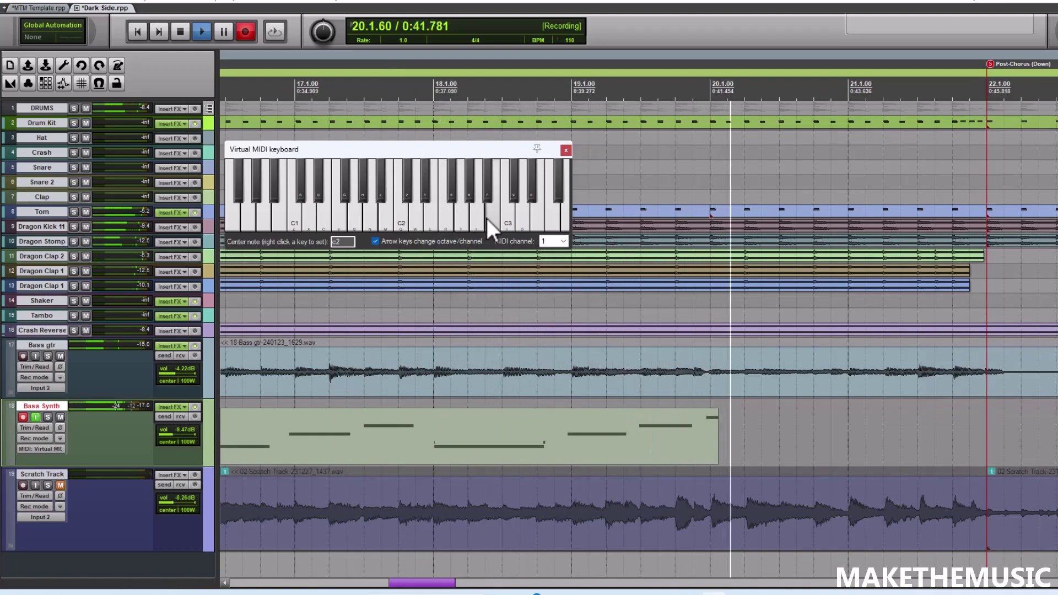
pyautogui.click(454, 188)
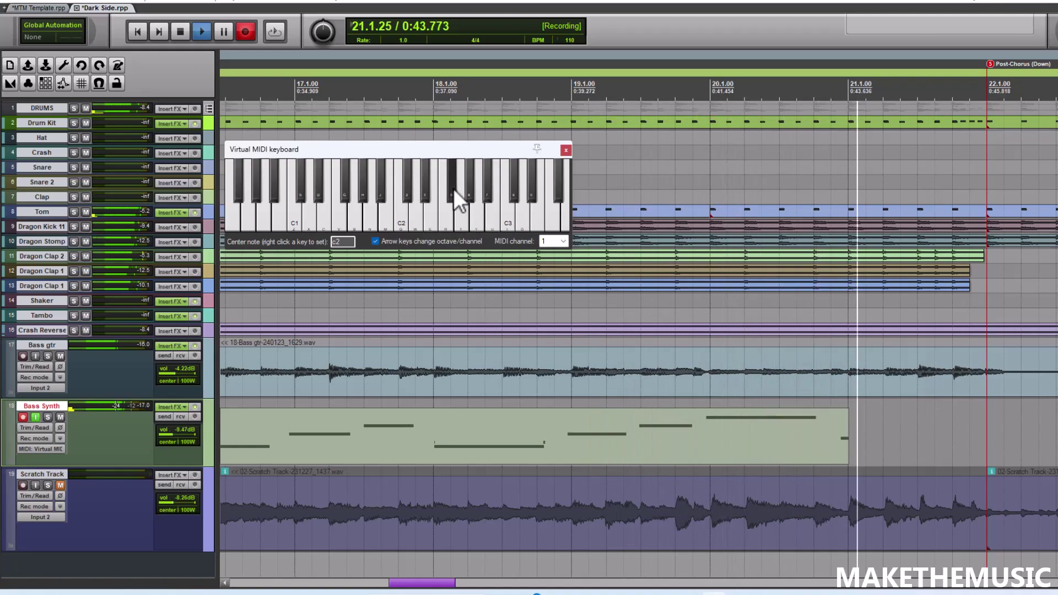
pyautogui.click(464, 213)
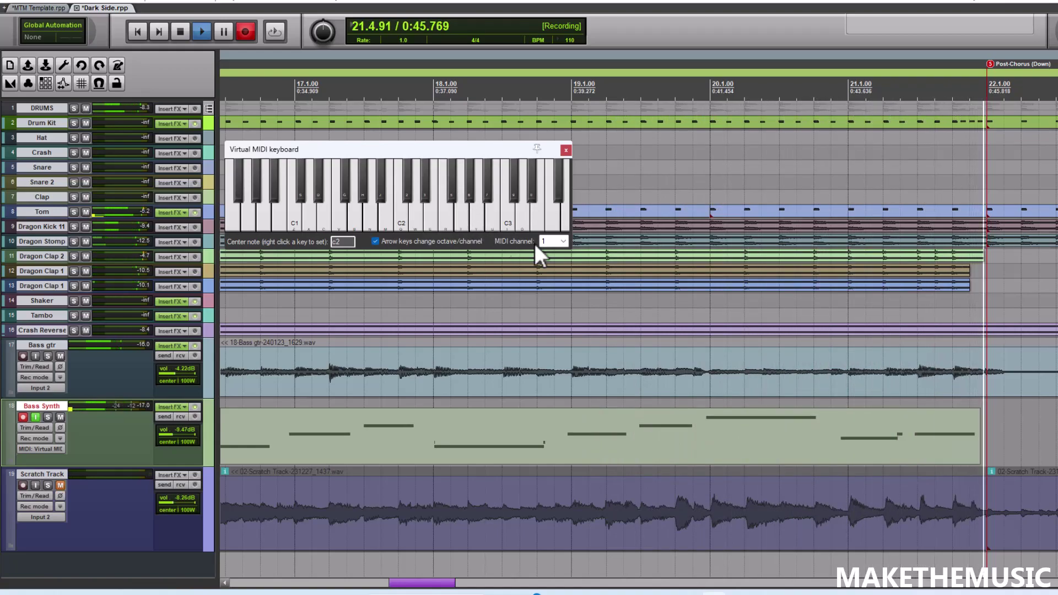
pyautogui.press('space')
pyautogui.click(548, 361)
# Step: Close the virtual keyboard, disarm Bass Synth, and solo Bass Synth and Bass gtr
pyautogui.click(565, 150)
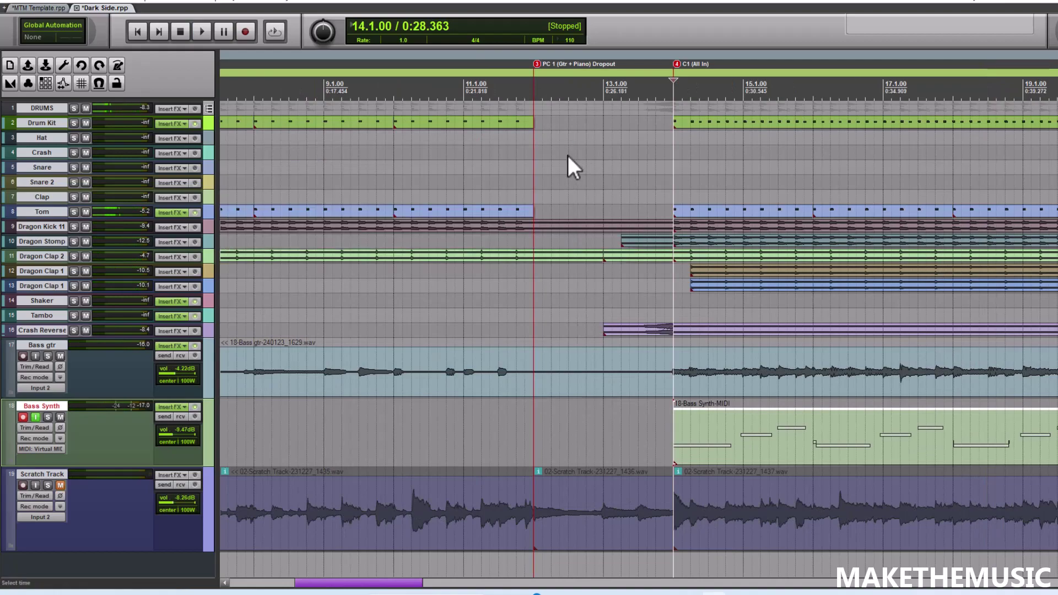
pyautogui.click(23, 417)
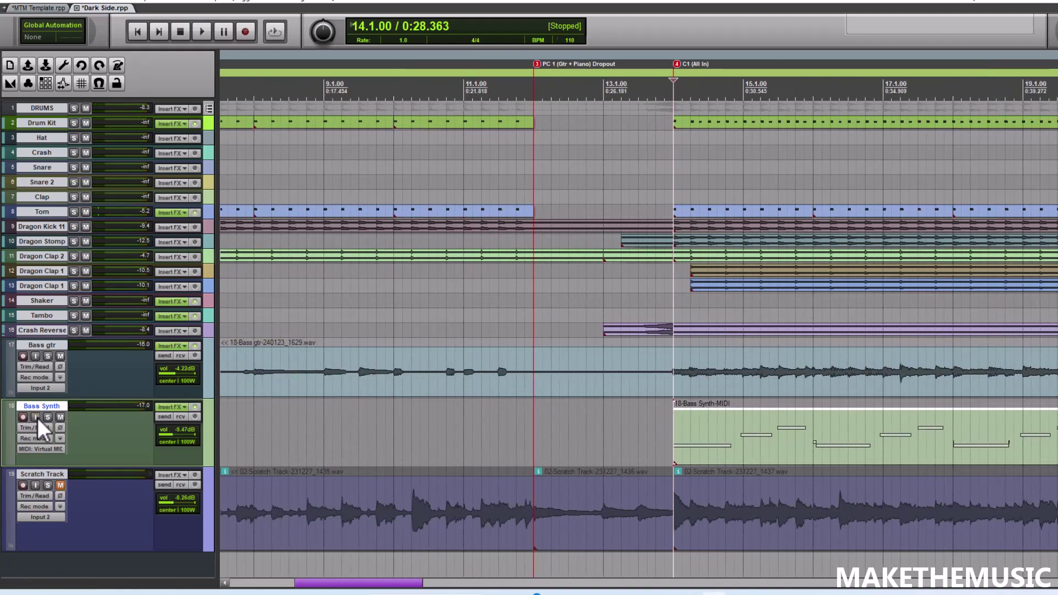
pyautogui.click(48, 417)
pyautogui.click(47, 355)
# Step: Play back the soloed Bass Synth and Bass gtr parts, then stop
pyautogui.press('space')
pyautogui.scroll(-2, 628, 355)
pyautogui.scroll(4, 659, 362)
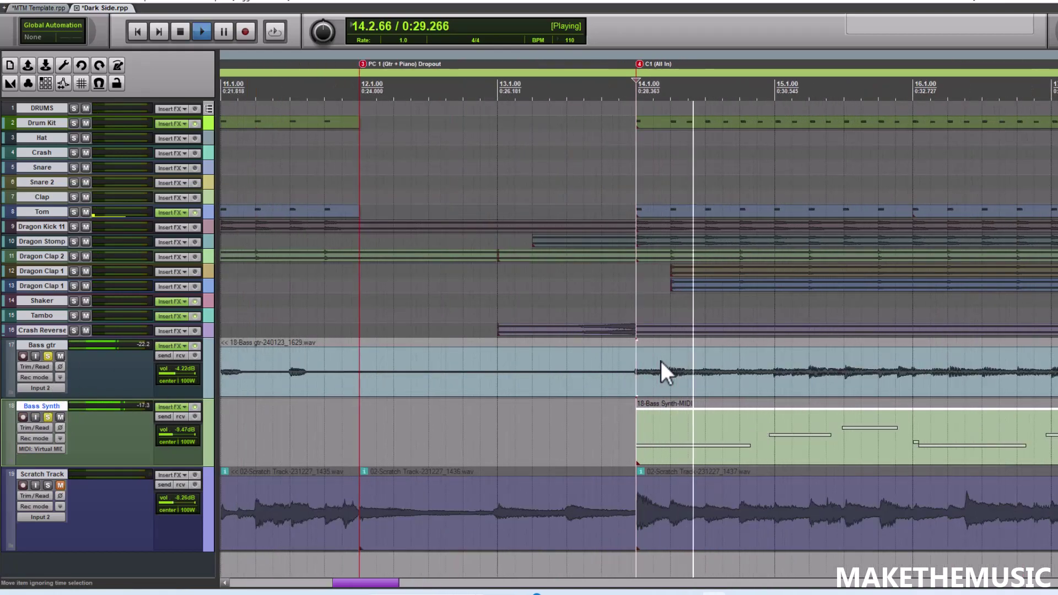
pyautogui.scroll(-2, 513, 402)
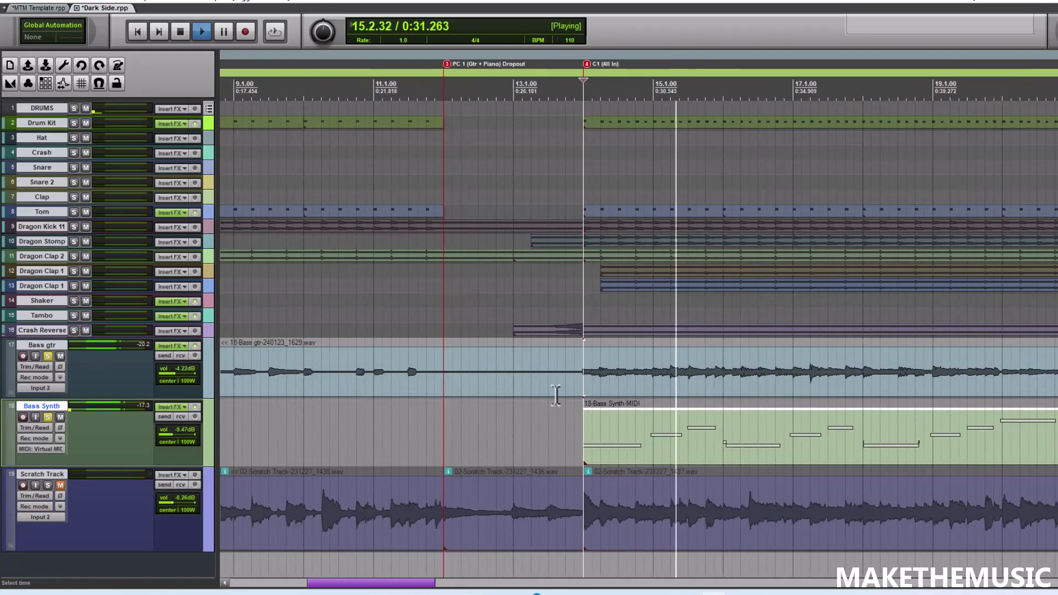
pyautogui.scroll(-2, 378, 391)
pyautogui.scroll(4, 557, 414)
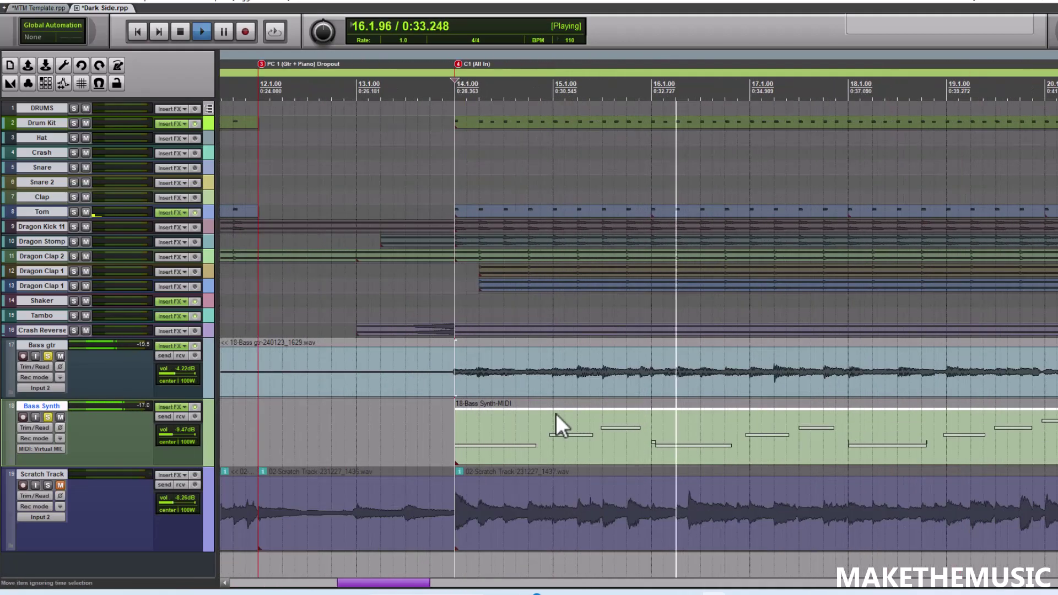
pyautogui.scroll(-2, 556, 414)
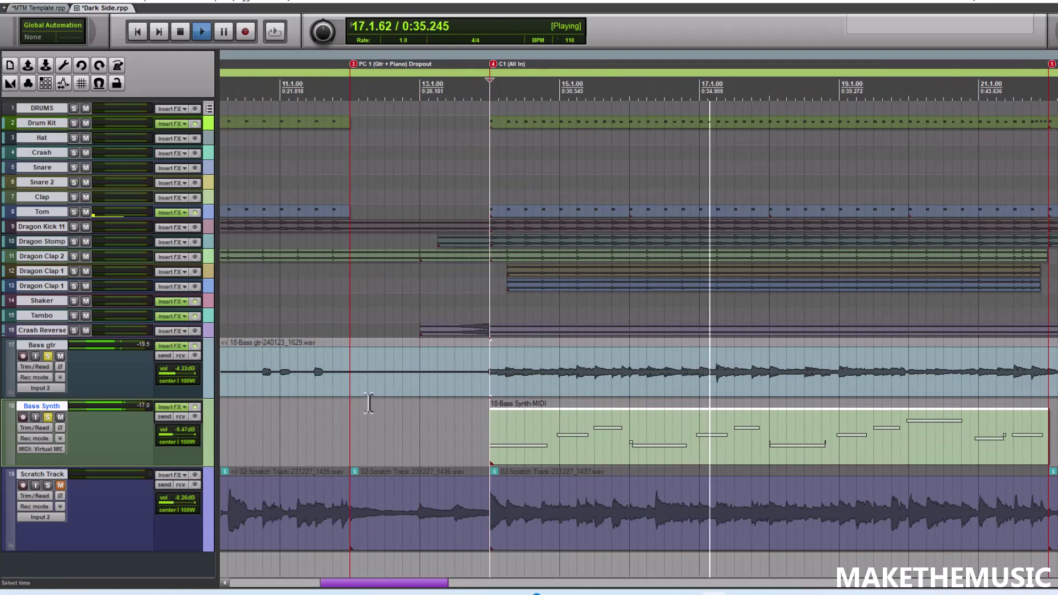
pyautogui.press('space')
# Step: Unsolo both the Bass Synth and Bass gtr tracks
pyautogui.click(51, 417)
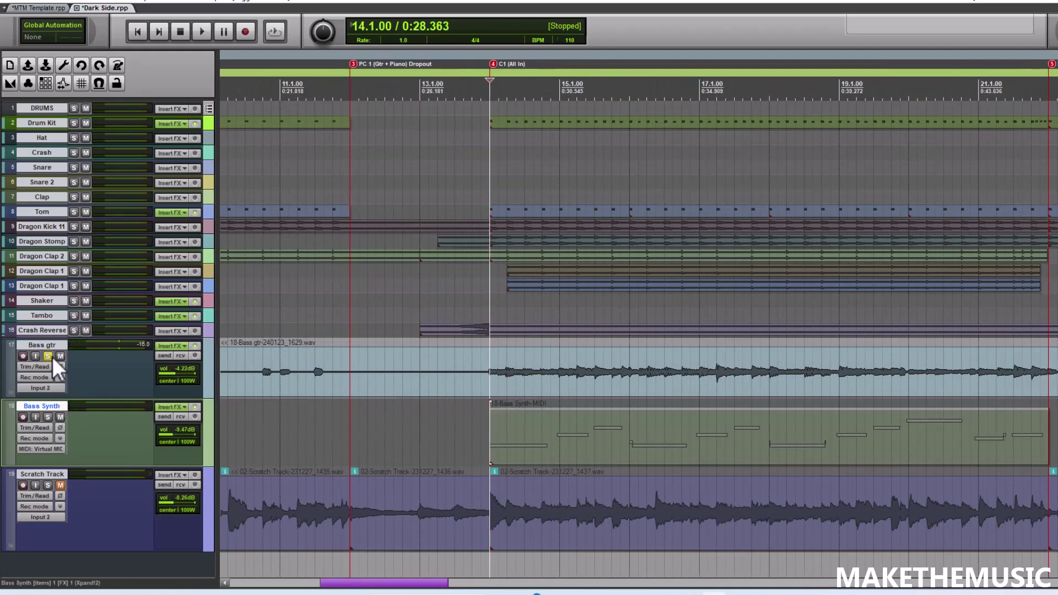
pyautogui.click(51, 356)
pyautogui.scroll(-3, 651, 432)
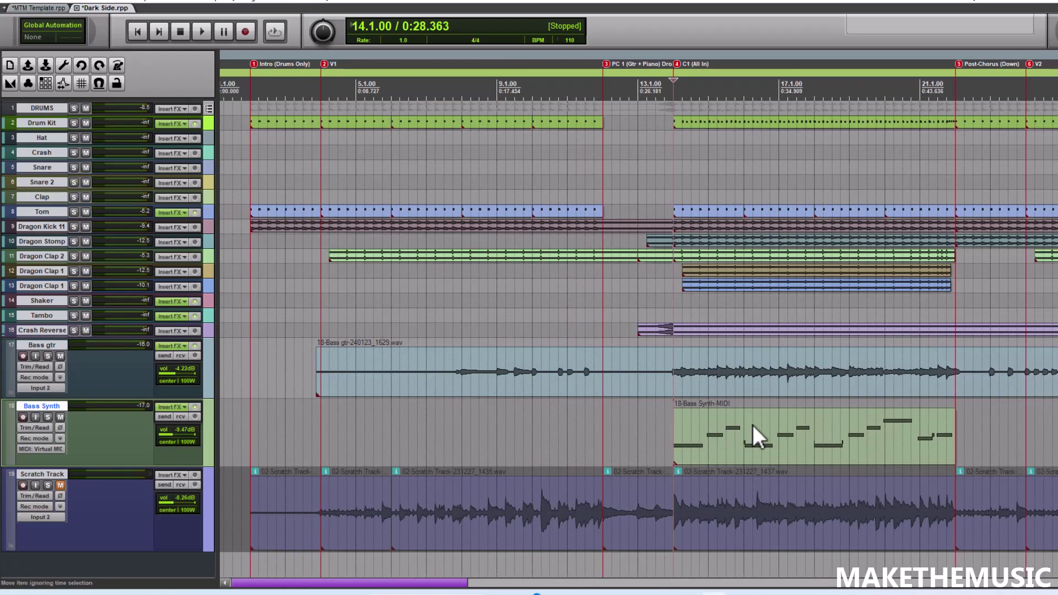
pyautogui.scroll(-3, 860, 419)
pyautogui.scroll(4, 708, 406)
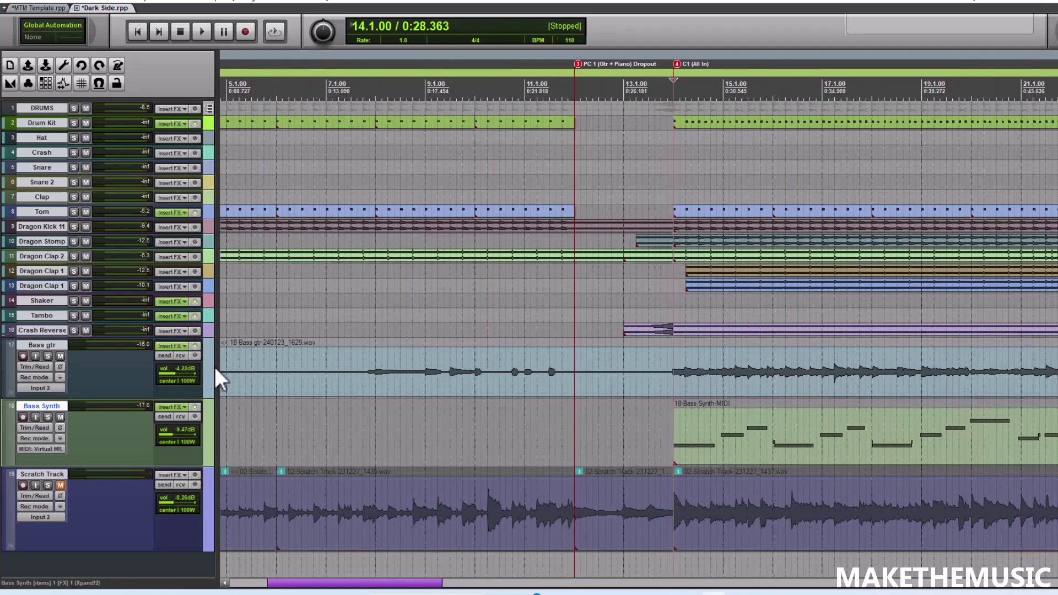
# Step: Insert a track named Bass after Crash Reverse and drag Bass gtr and Bass Synth into it
pyautogui.click(203, 332)
pyautogui.hotkey('ctrl', 't')
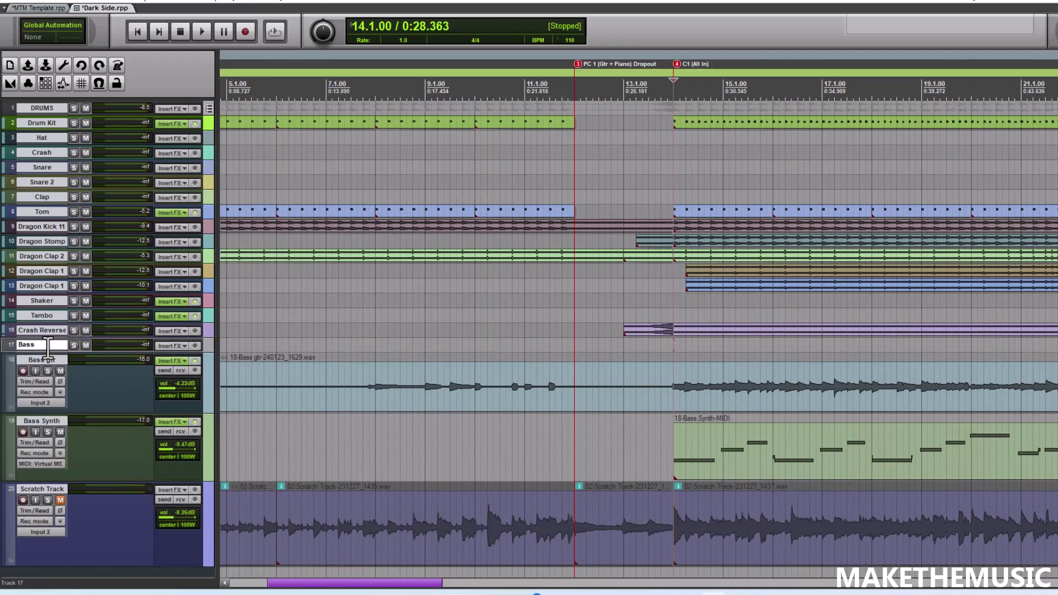
pyautogui.click(203, 380)
pyautogui.keyDown('shift'); pyautogui.click(207, 422); pyautogui.keyUp('shift')
pyautogui.moveTo(208, 370)
pyautogui.mouseDown()
pyautogui.moveTo(226, 337)
pyautogui.moveTo(208, 338)
pyautogui.moveTo(207, 352)
pyautogui.mouseUp()
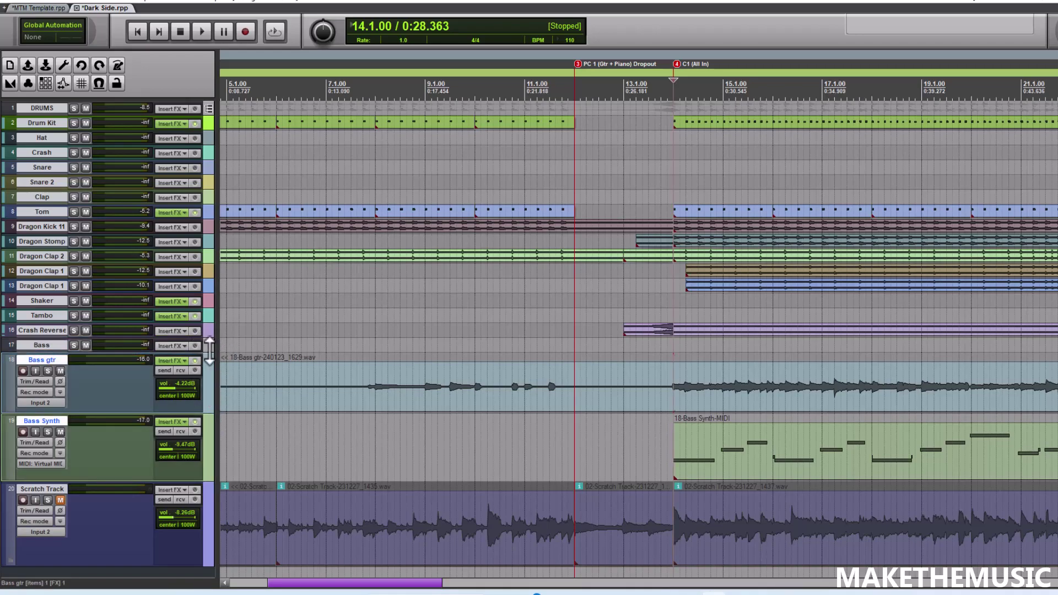
# Step: Reorder the folder so Bass gtr sits above Bass Synth
pyautogui.click(208, 373)
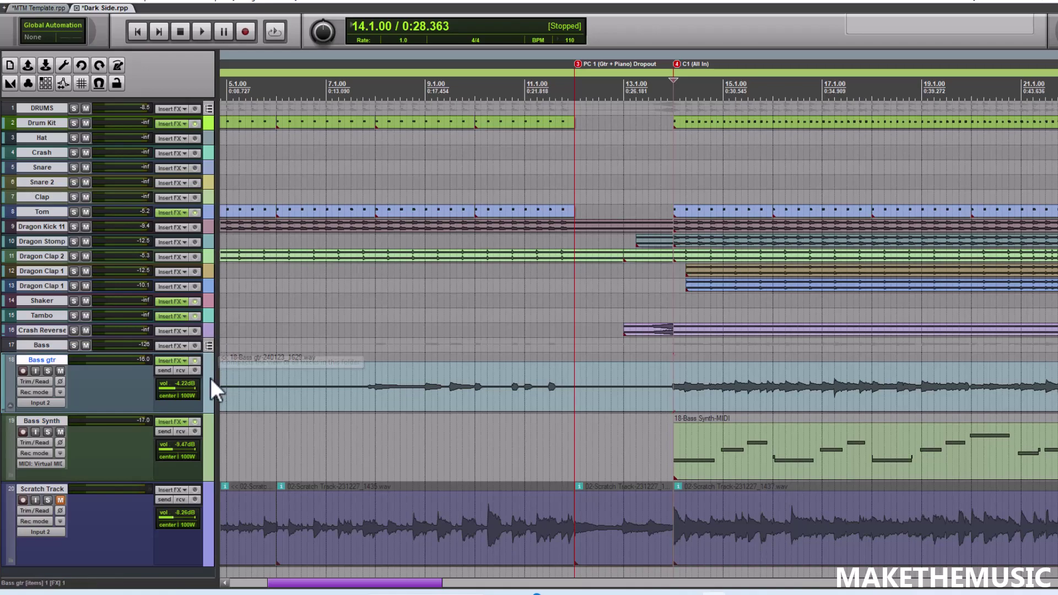
pyautogui.moveTo(198, 432); pyautogui.dragTo(226, 353)
pyautogui.moveTo(229, 455); pyautogui.dragTo(162, 365)
# Step: Audition the soloed Bass folder from bar 14, then stop
pyautogui.press('space')
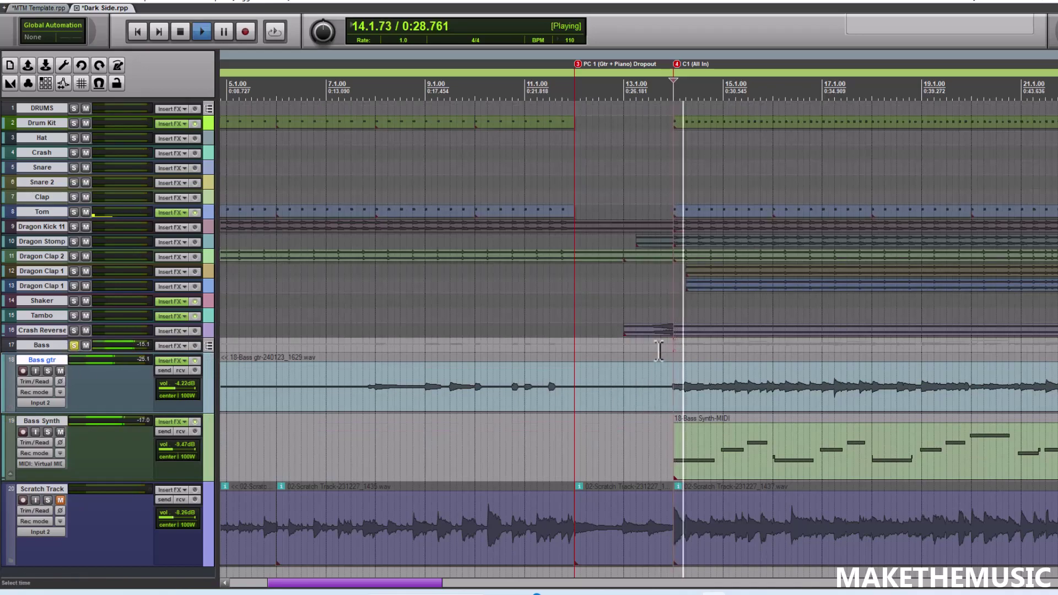
pyautogui.scroll(-2, 634, 386)
pyautogui.click(74, 345)
pyautogui.press('space')
# Step: Unsolo the Bass folder and pull Bass Synth's fader to -13.5 dB during full-song playback
pyautogui.click(74, 345)
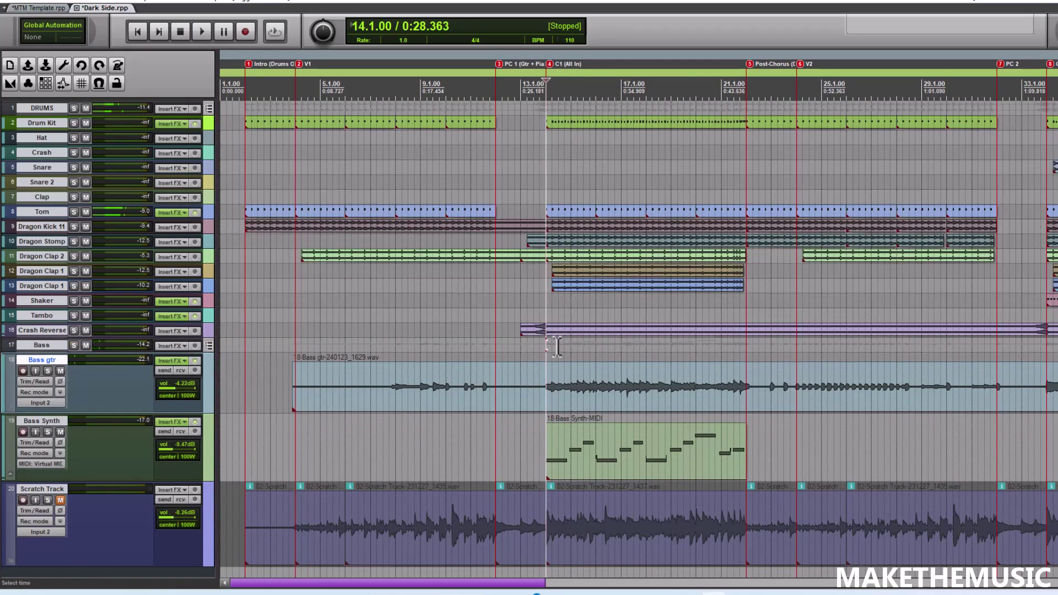
pyautogui.scroll(-2, 556, 347)
pyautogui.scroll(2, 531, 342)
pyautogui.scroll(-2, 583, 347)
pyautogui.press('space')
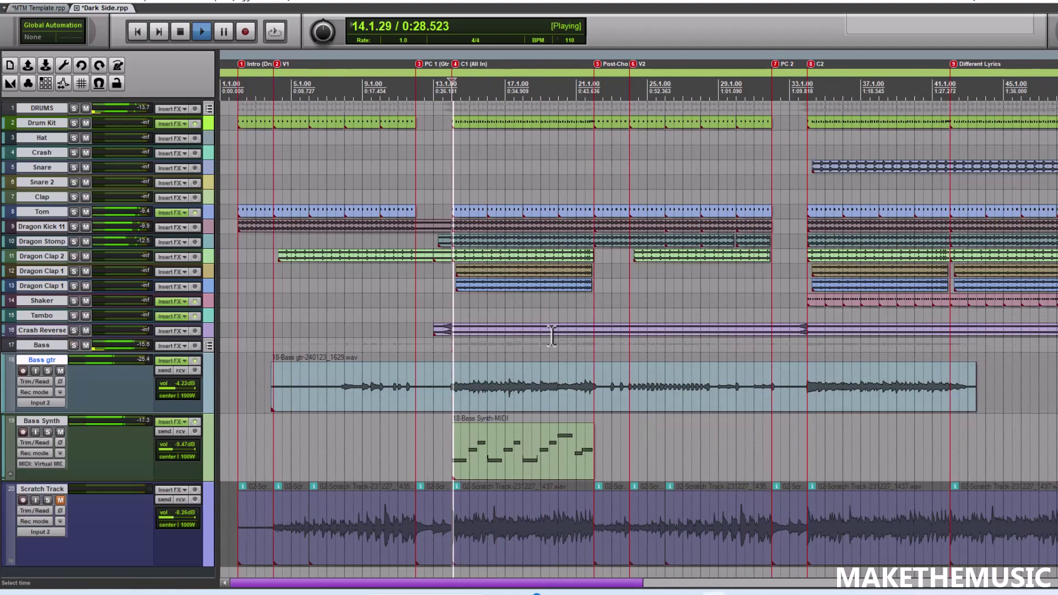
pyautogui.scroll(1, 552, 334)
pyautogui.scroll(-1, 289, 368)
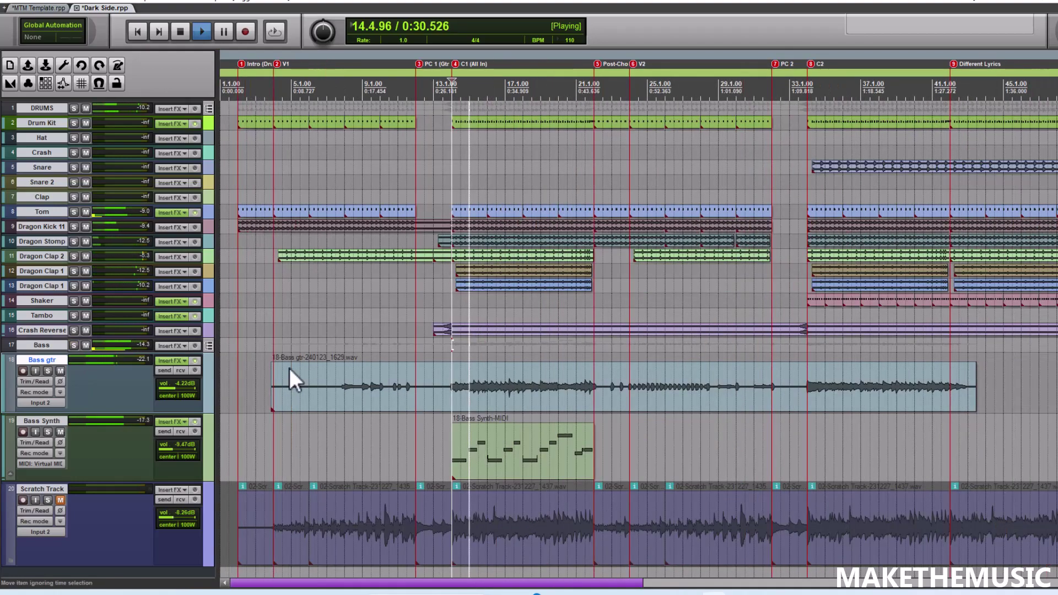
pyautogui.moveTo(184, 444); pyautogui.dragTo(176, 445)
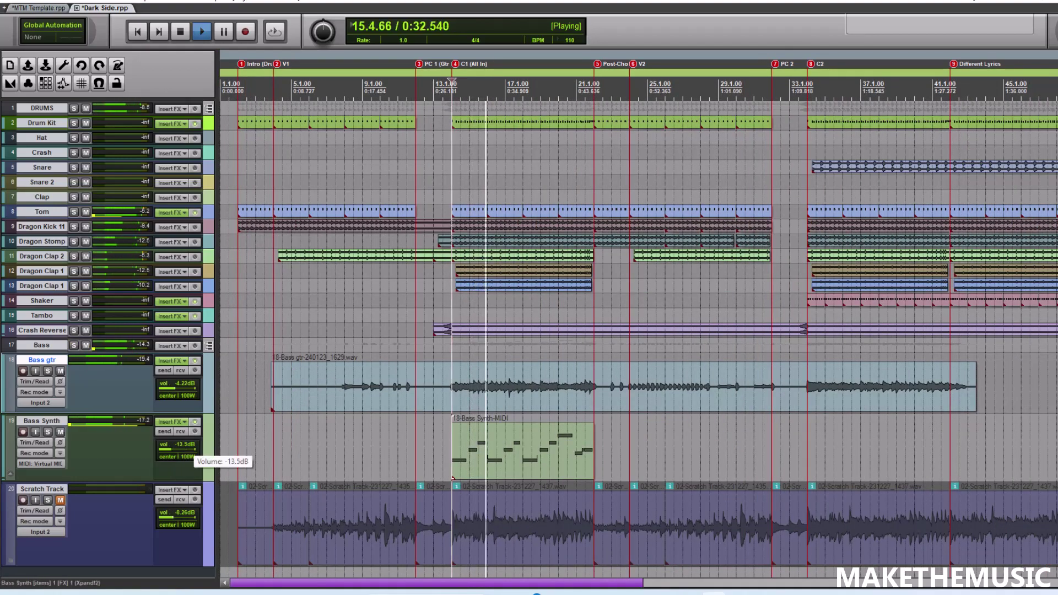
pyautogui.scroll(1, 547, 340)
pyautogui.scroll(-1, 547, 340)
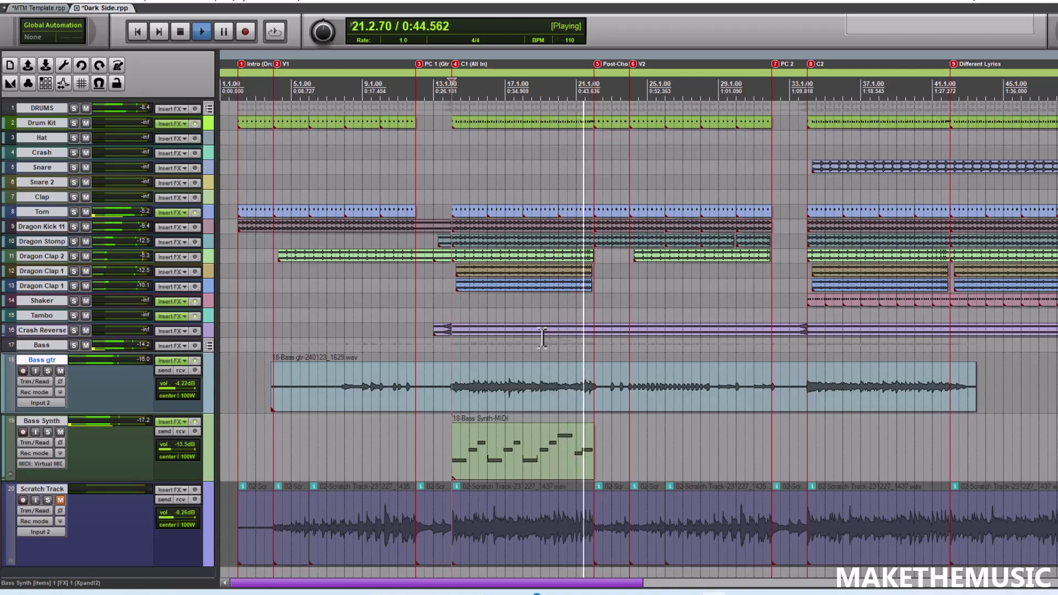
pyautogui.press('space')
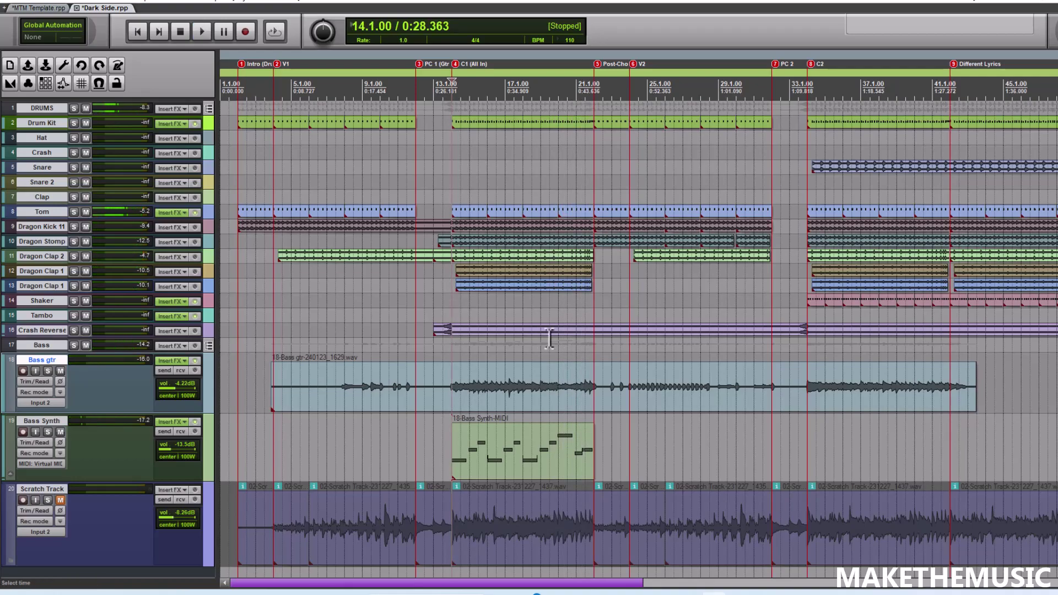